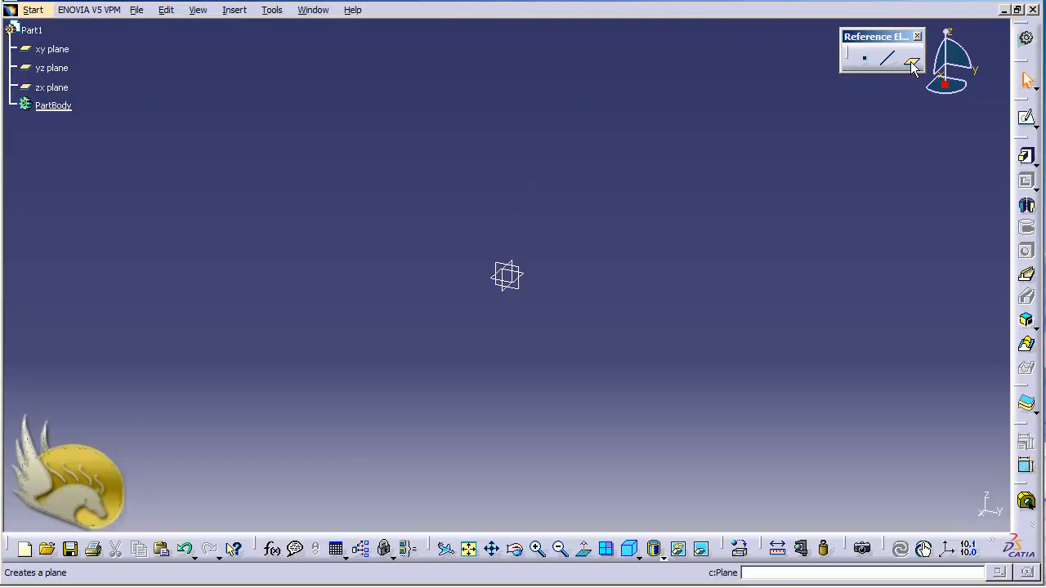
left_click(36, 10)
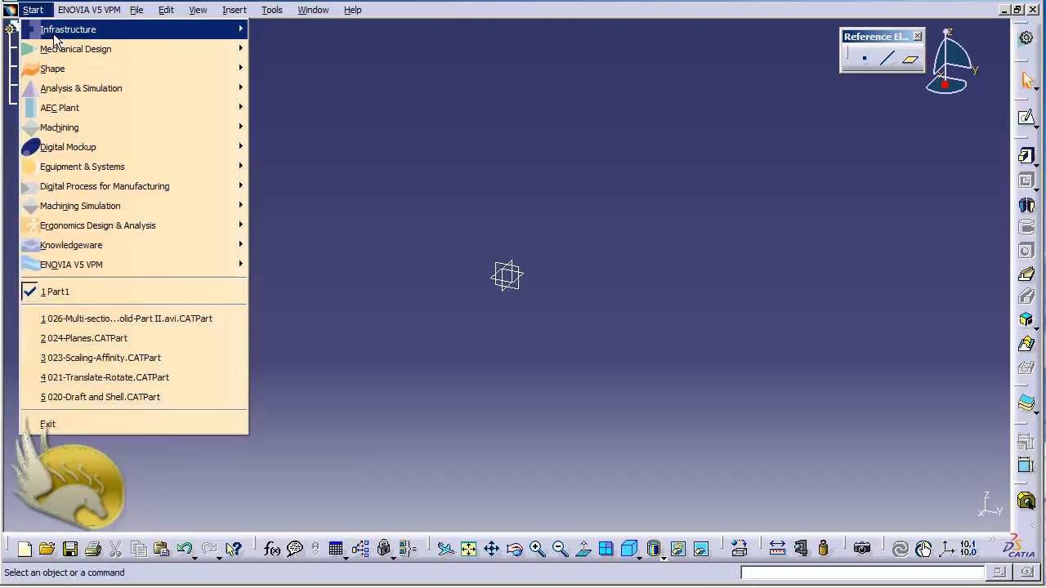
mouse_move(62, 51)
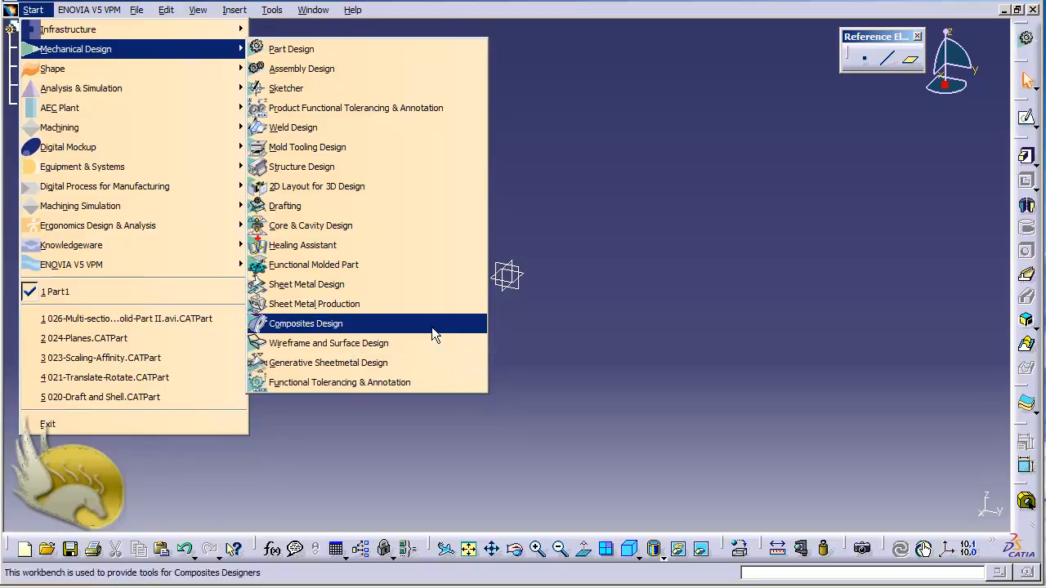
left_click(643, 220)
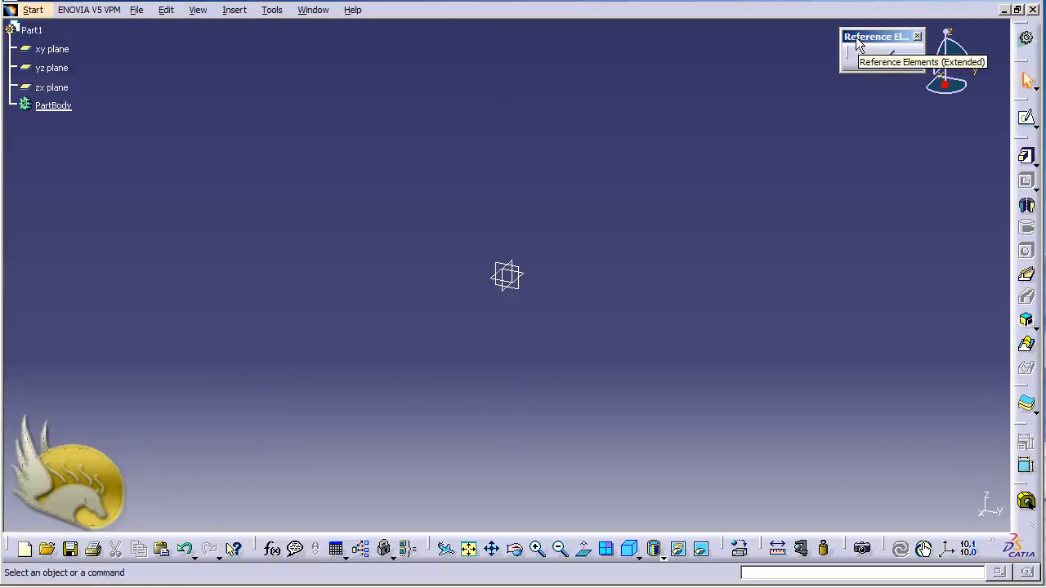
Create a reference plane offset 50 mm from the xy plane and repeat it with 2 additional instances
left_click(912, 63)
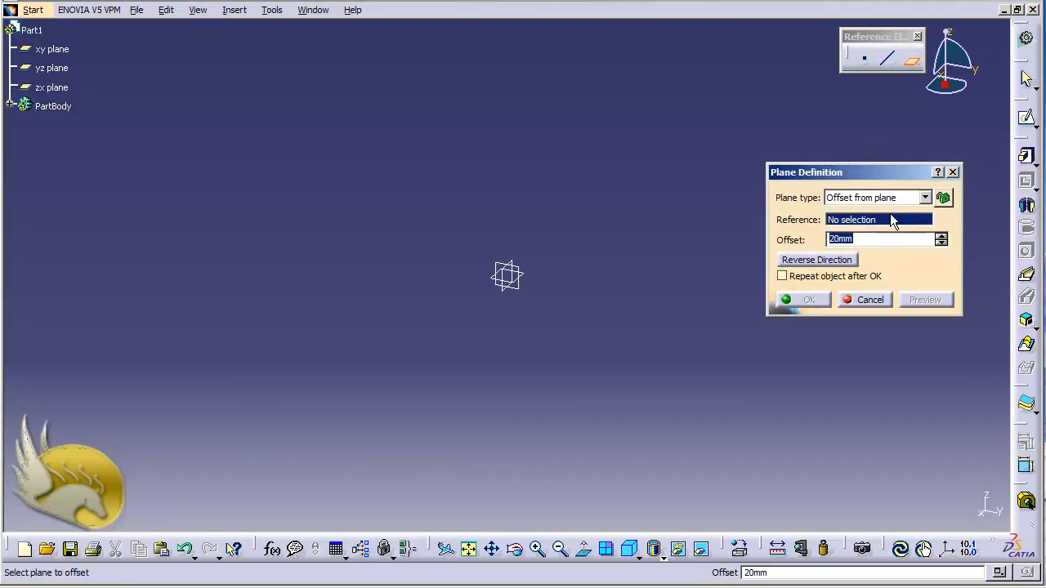
left_click(62, 49)
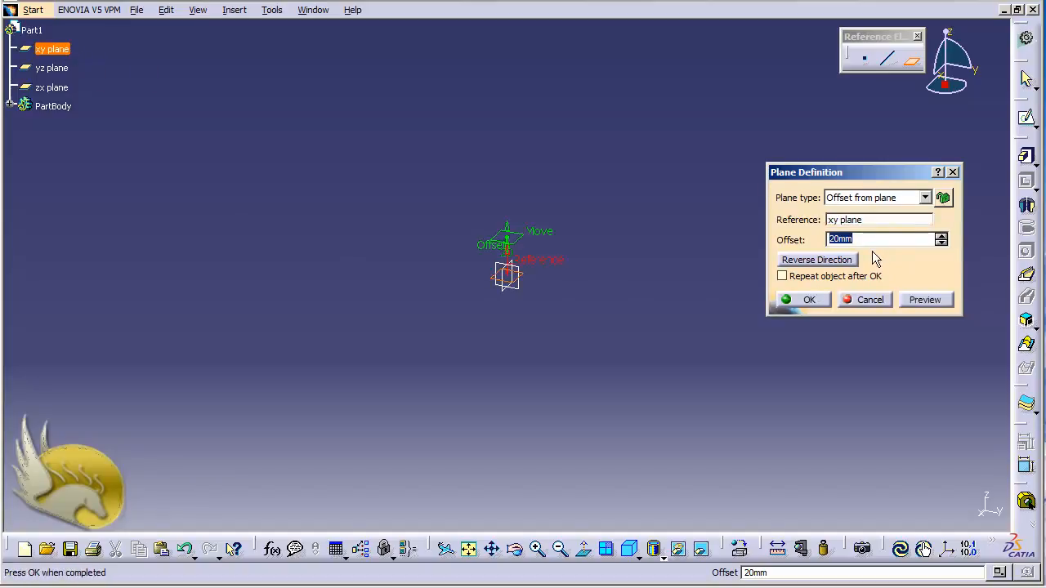
type("50")
left_click(790, 278)
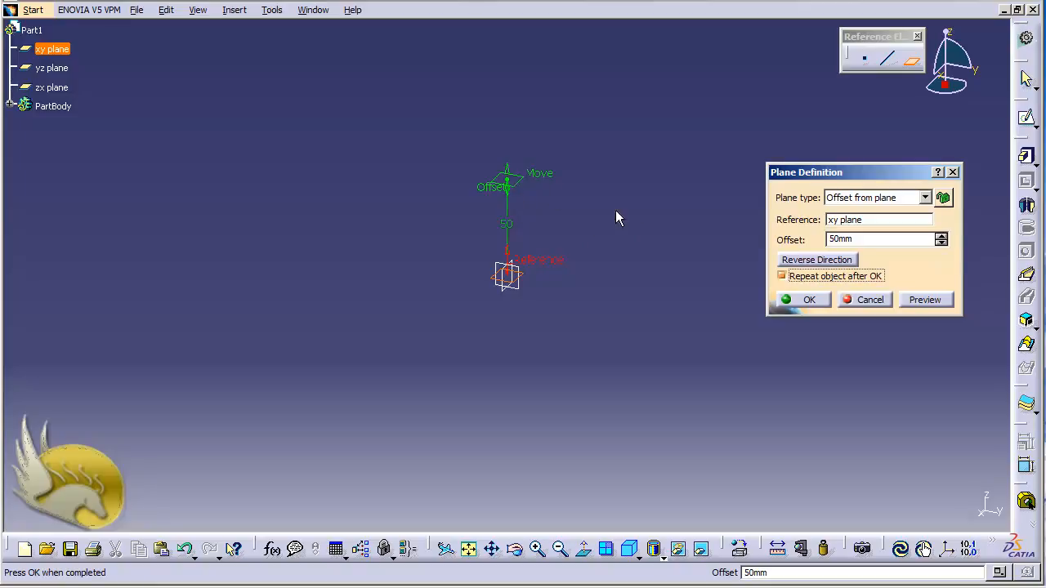
left_click(801, 300)
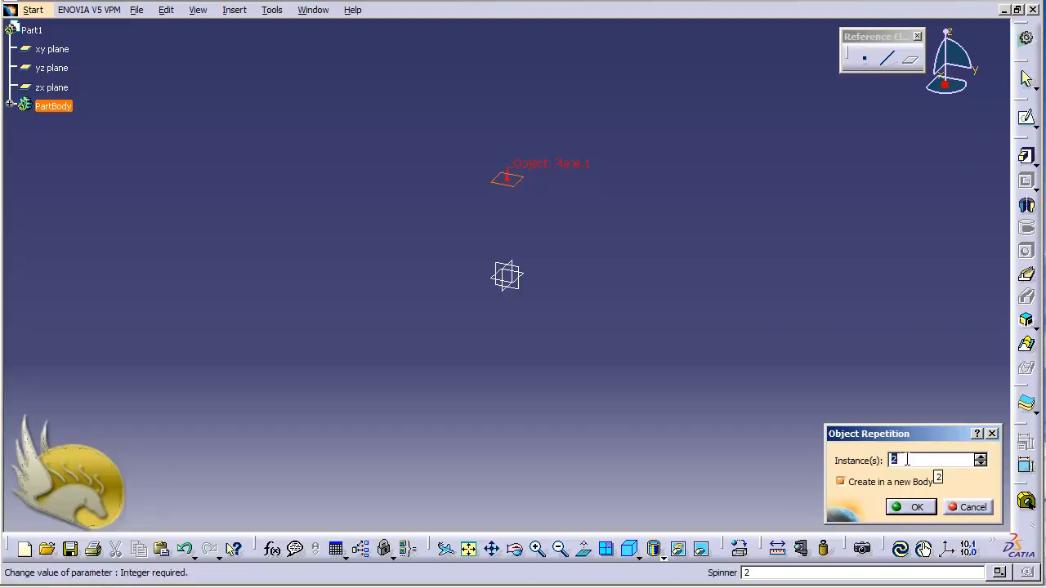
type("1")
left_click(913, 507)
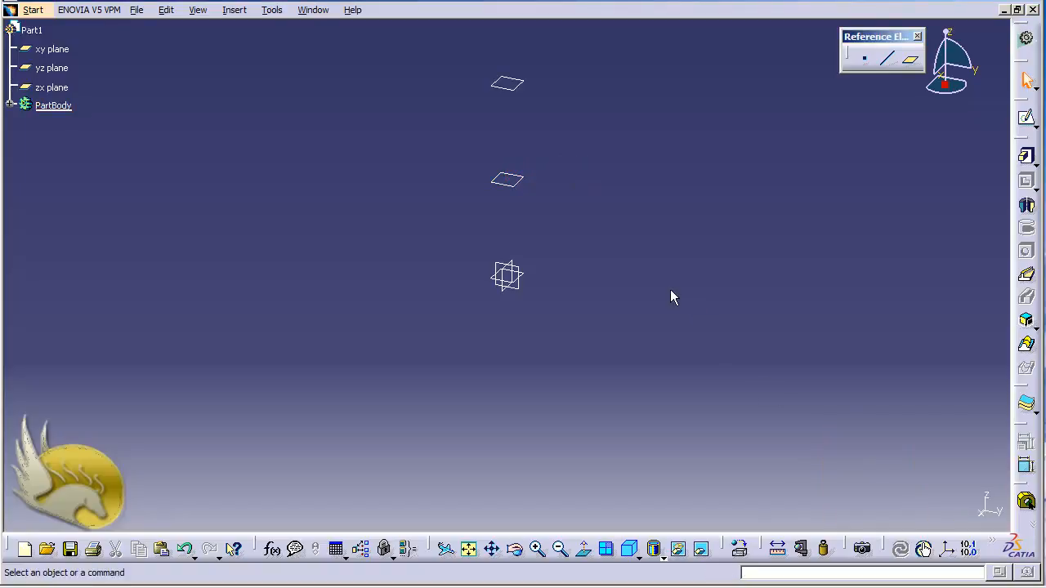
Start a sketch on the xy plane and draw a circle centred on the origin with a radius of about 95 mm
key("ctrl+Down")
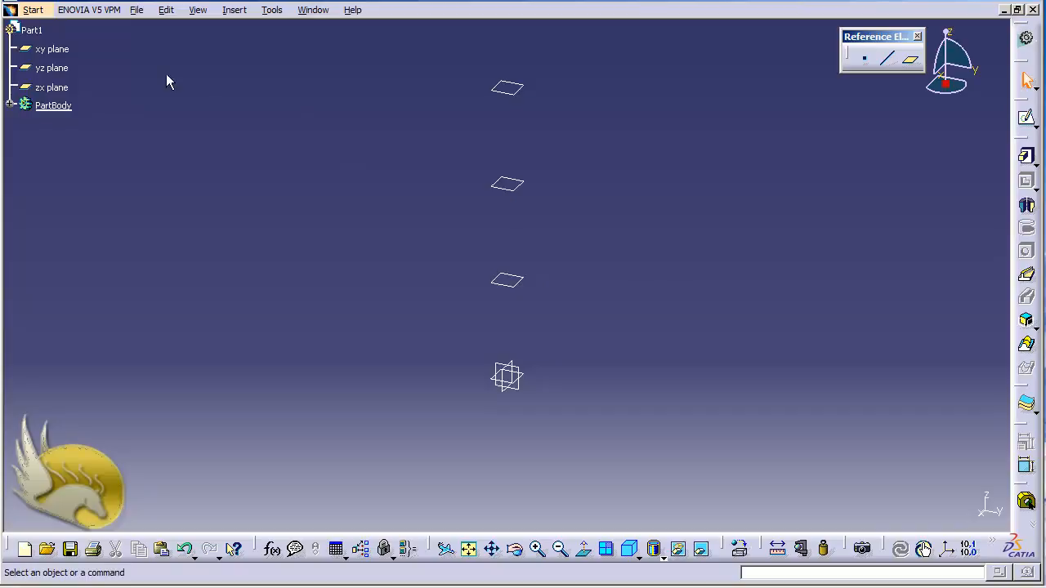
left_click(70, 49)
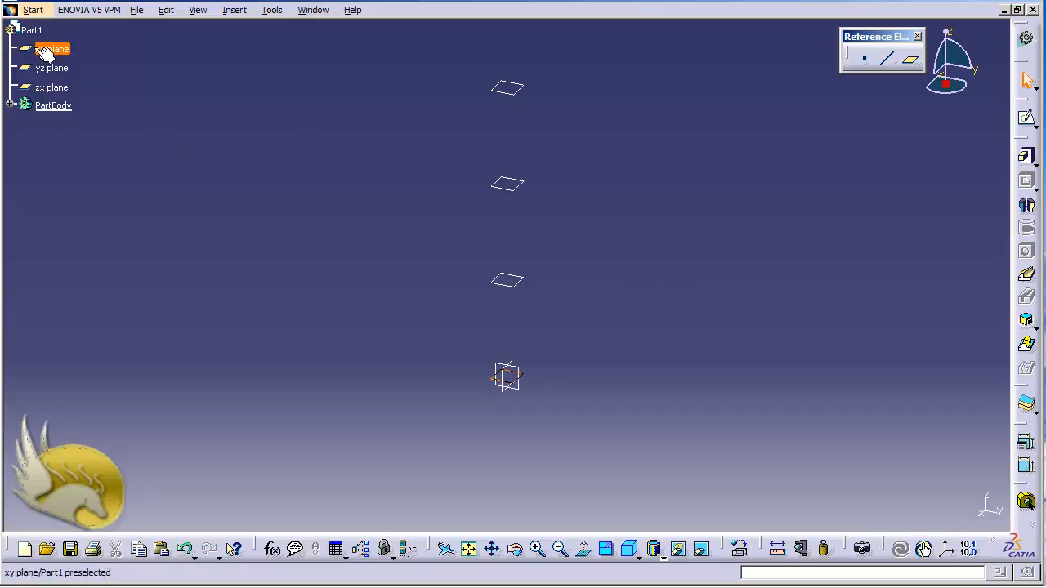
left_click(1027, 117)
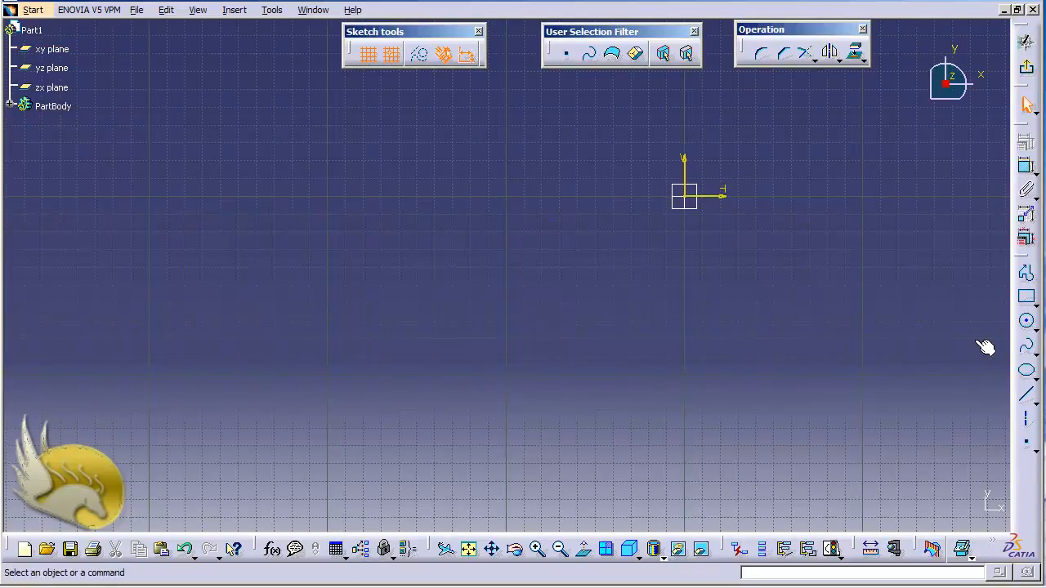
left_click(1027, 323)
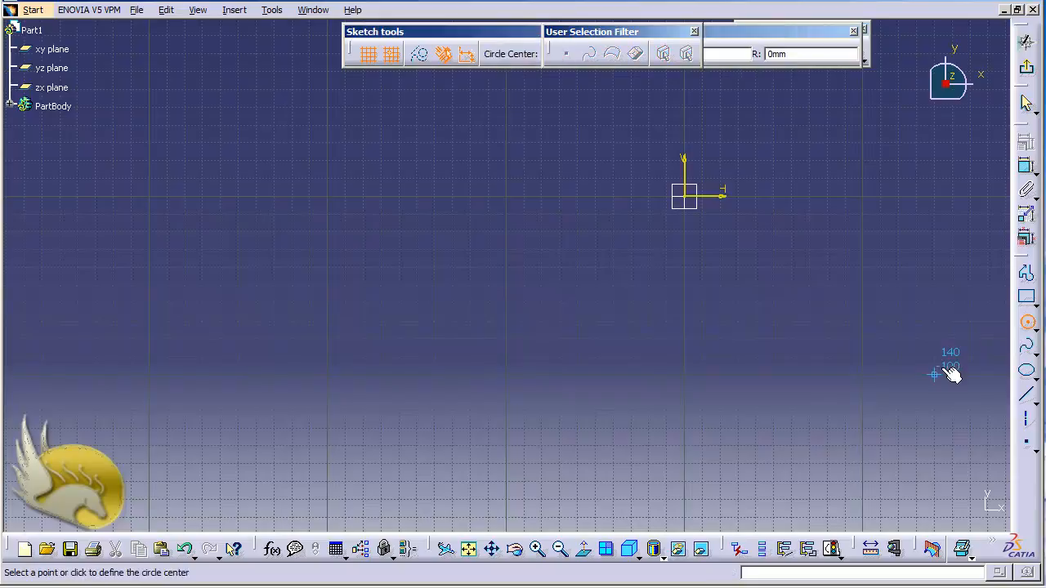
left_click(689, 204)
left_click(844, 247)
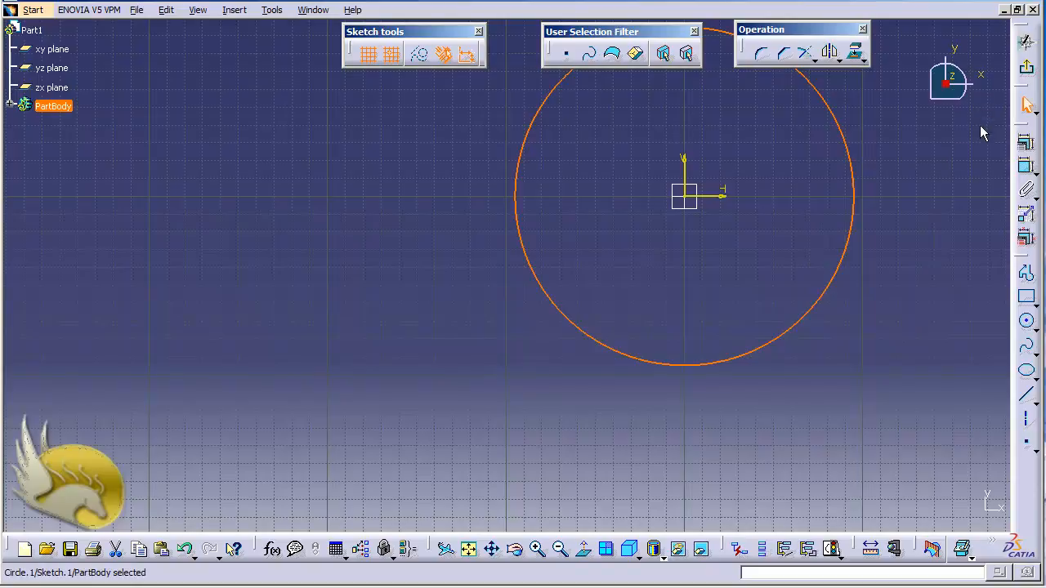
Constrain the circle's radius to 50 mm and exit the sketch on the xy plane
left_click(1027, 166)
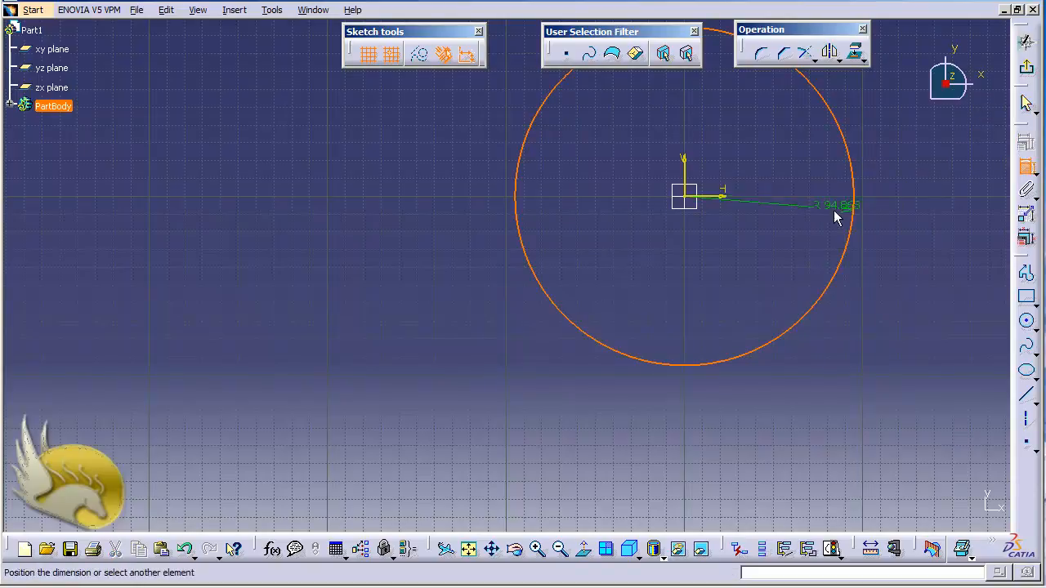
left_click(812, 233)
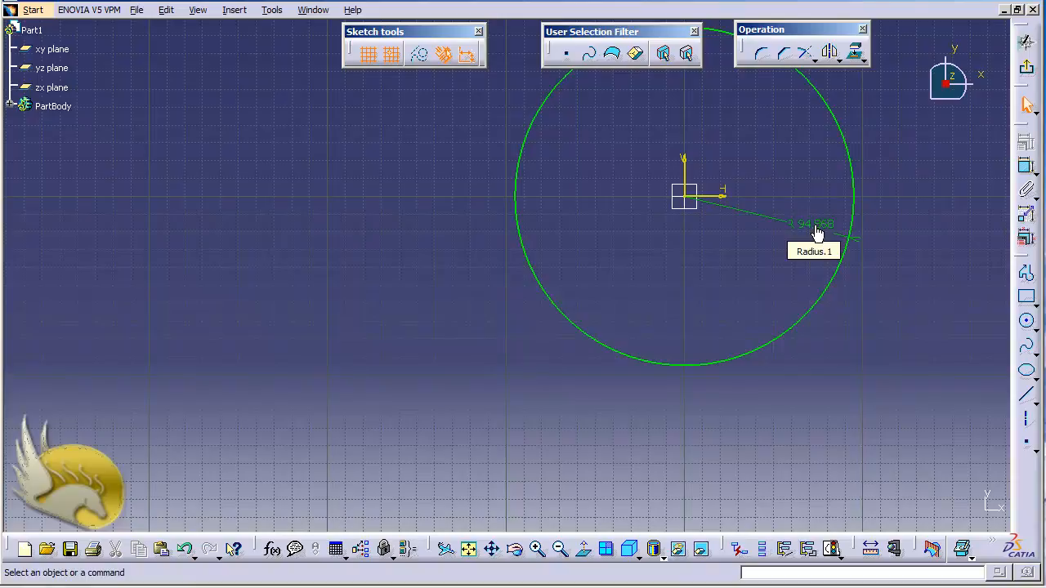
double_click(817, 233)
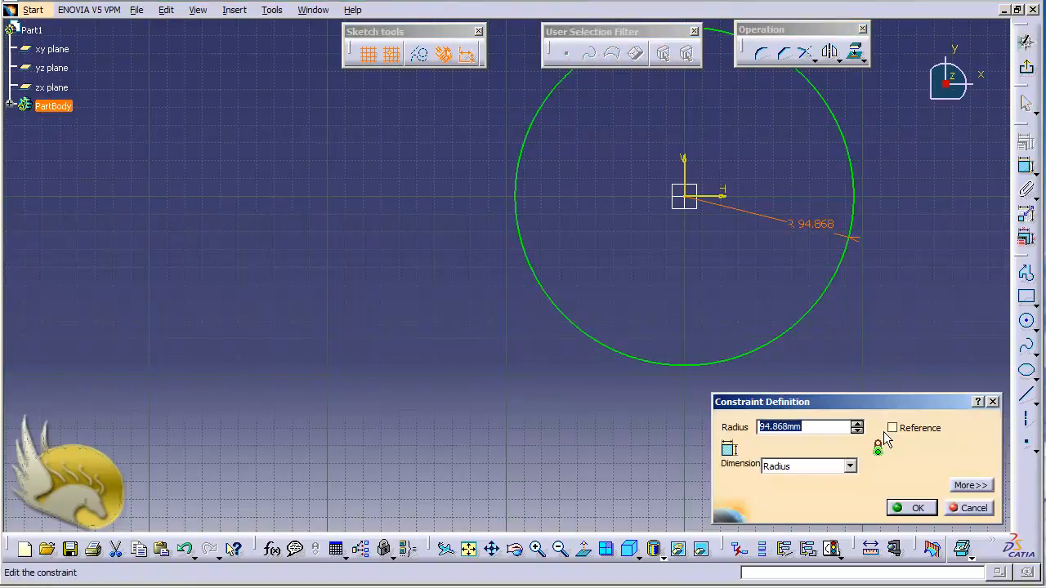
type("50")
left_click(913, 507)
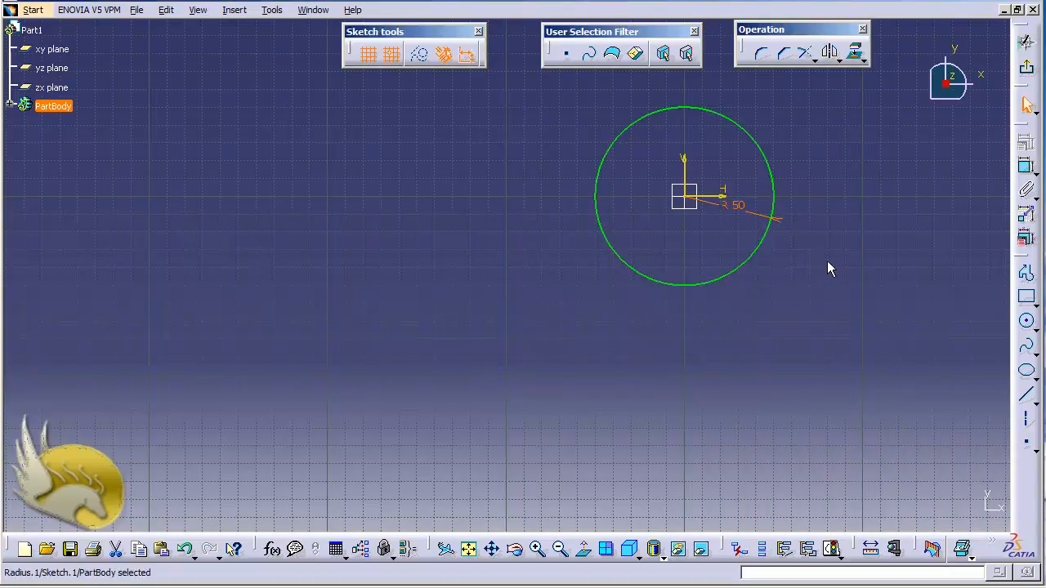
left_click(9, 106)
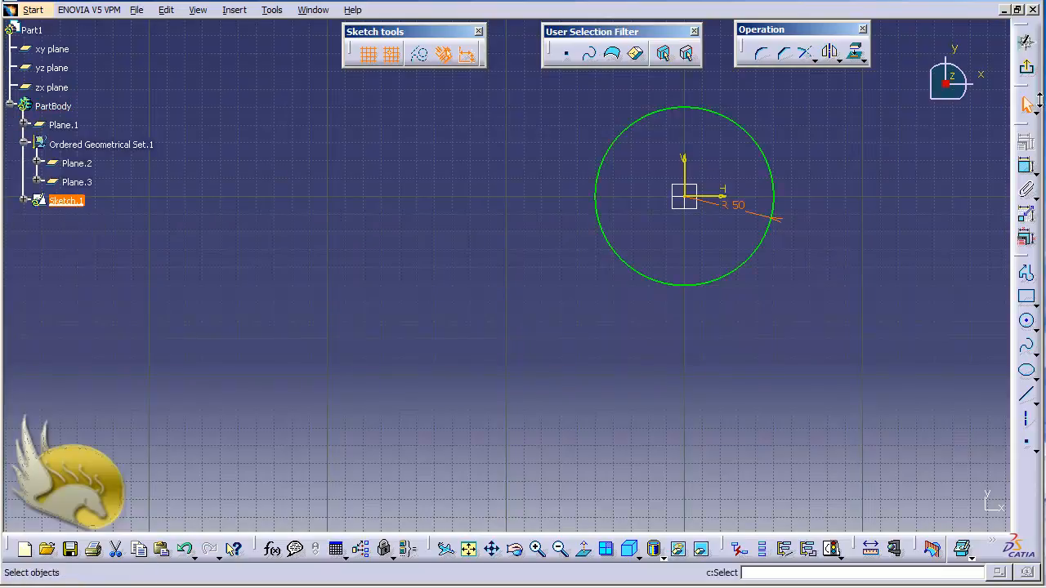
left_click(1028, 72)
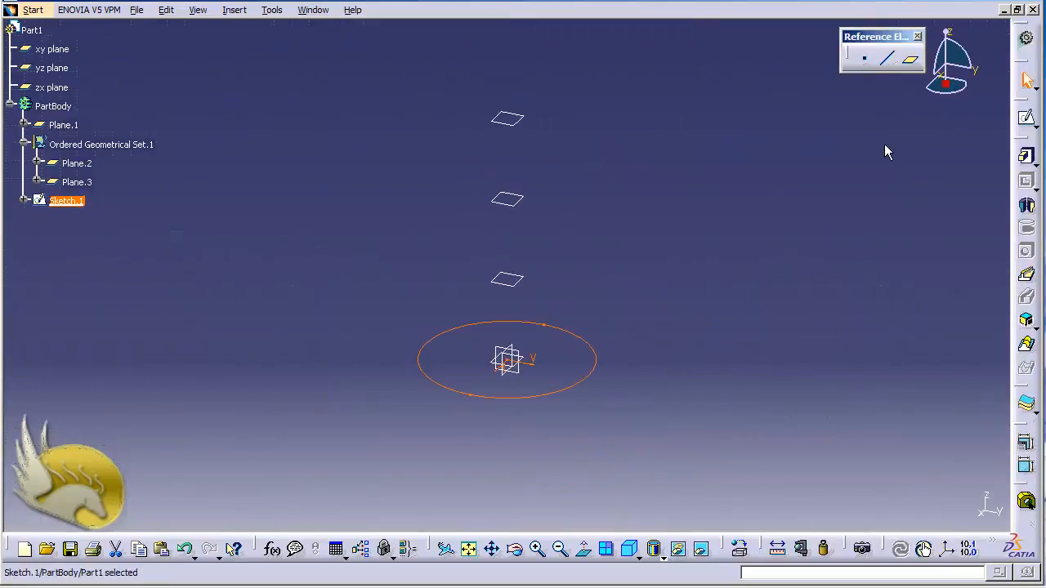
Sketch a circle of about 82 mm radius, centred on the origin, on the first offset plane above the xy plane
left_click(527, 281)
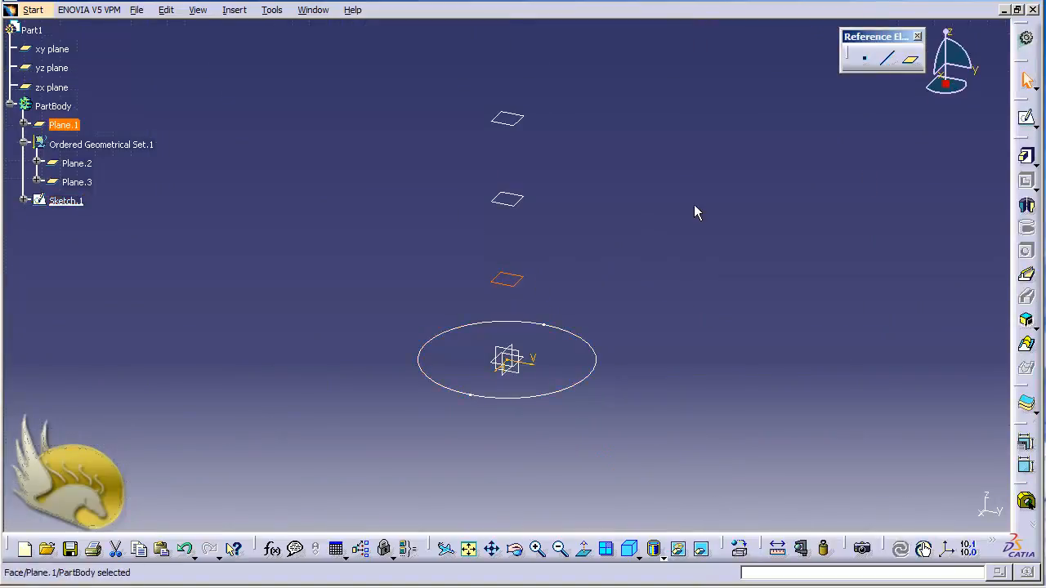
left_click(1025, 118)
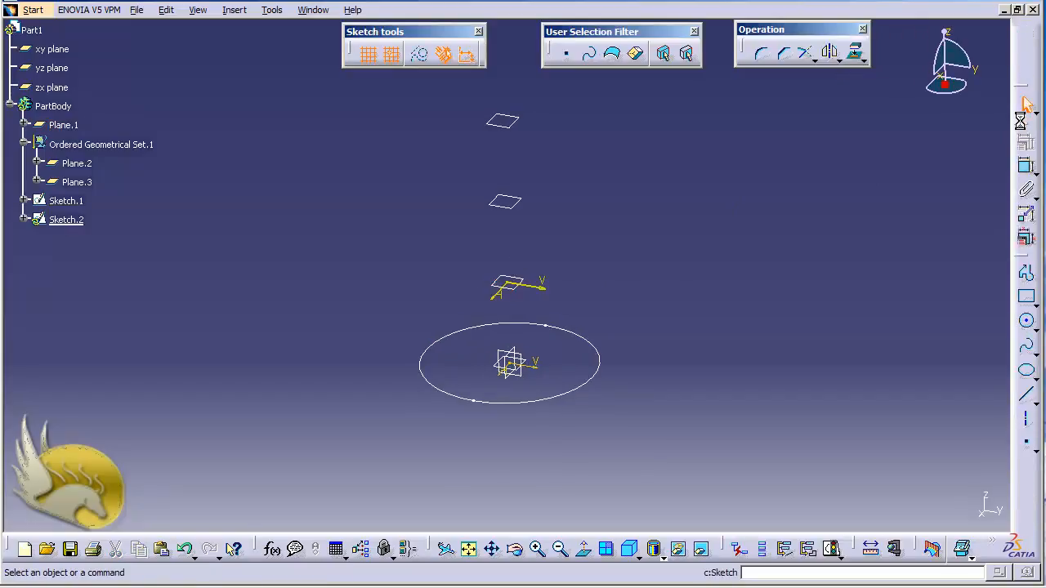
left_click(1027, 320)
left_click(518, 273)
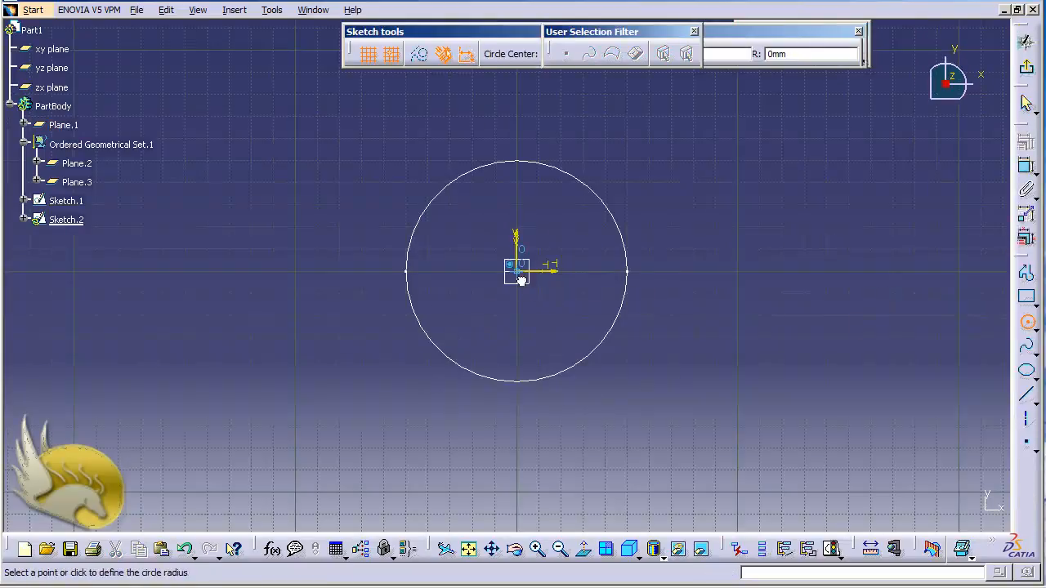
left_click(699, 325)
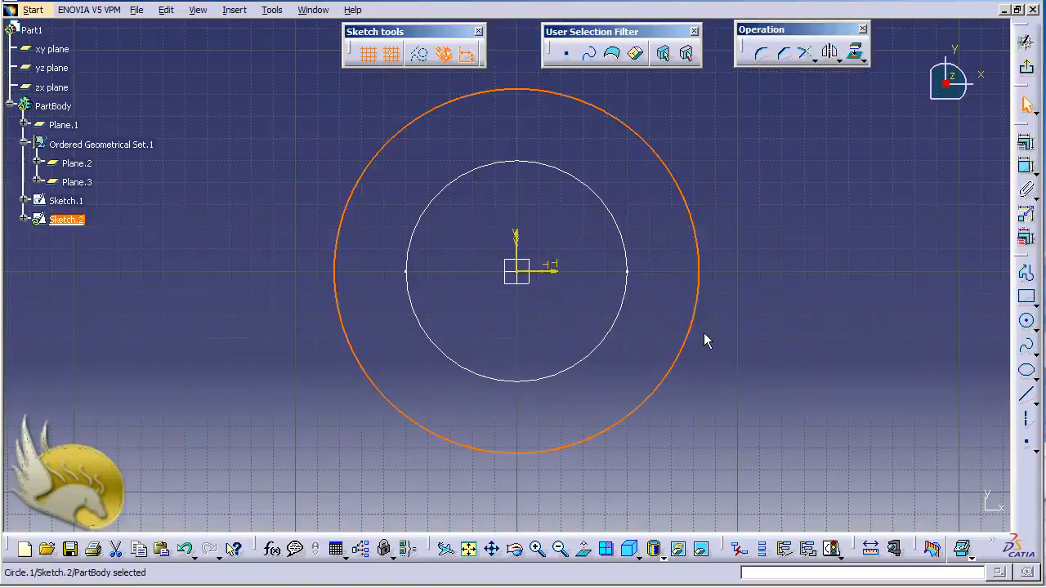
Constrain the radius of the circle on the first offset plane to 80 mm and exit the sketch
left_click(1027, 165)
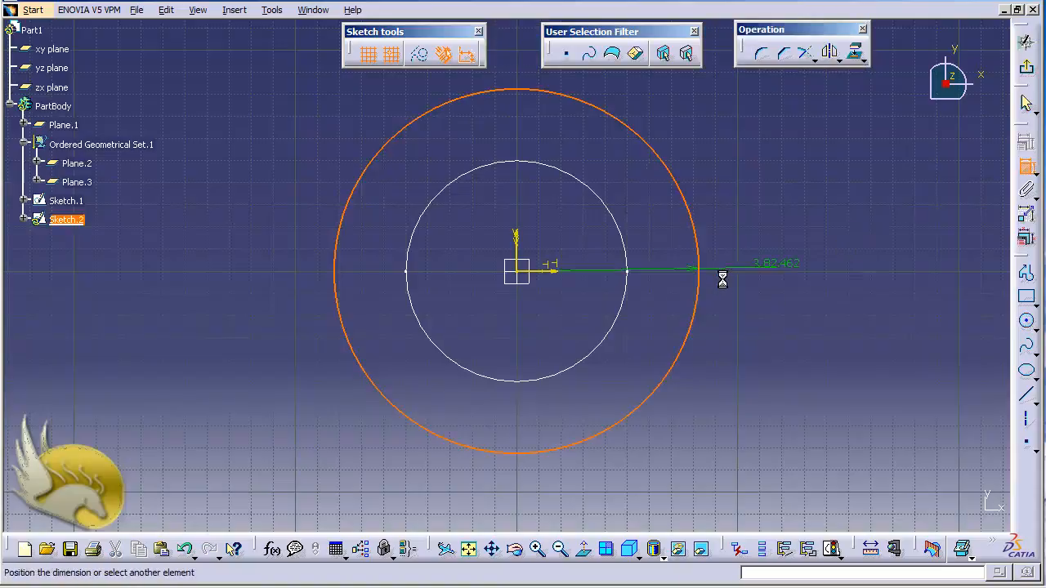
left_click(675, 324)
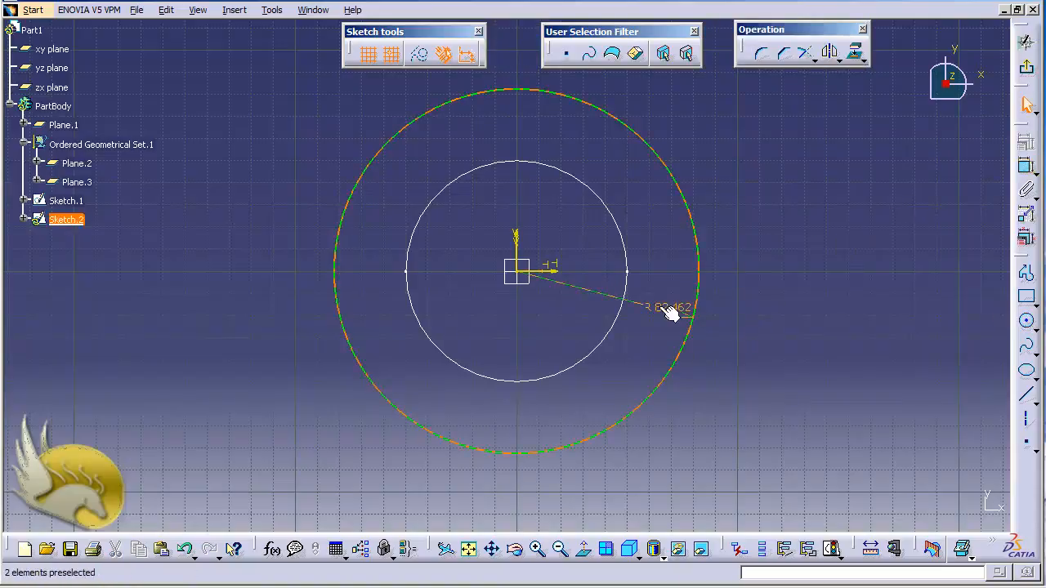
left_click(663, 314)
double_click(668, 315)
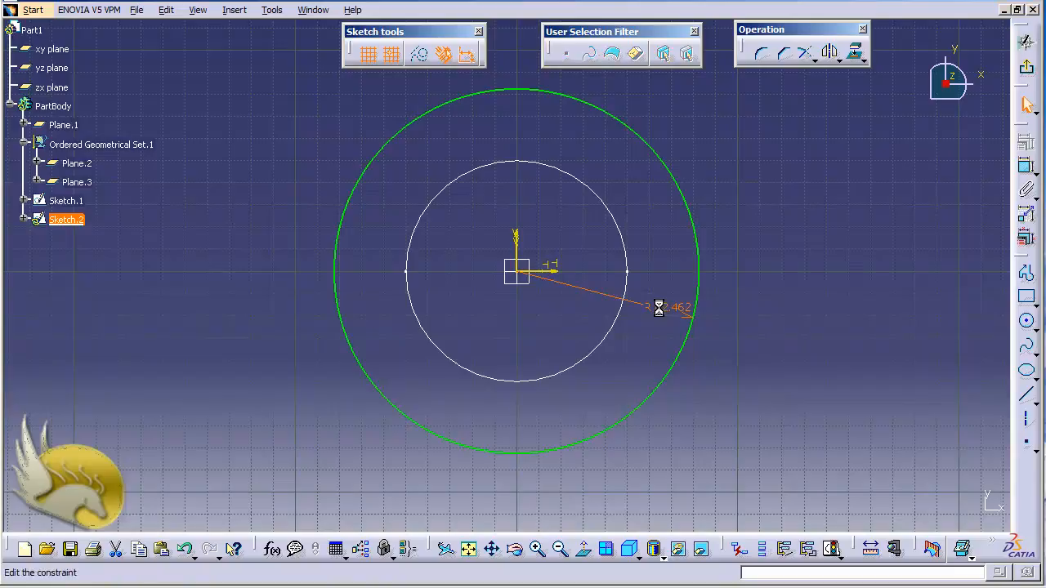
type("80")
key("Return")
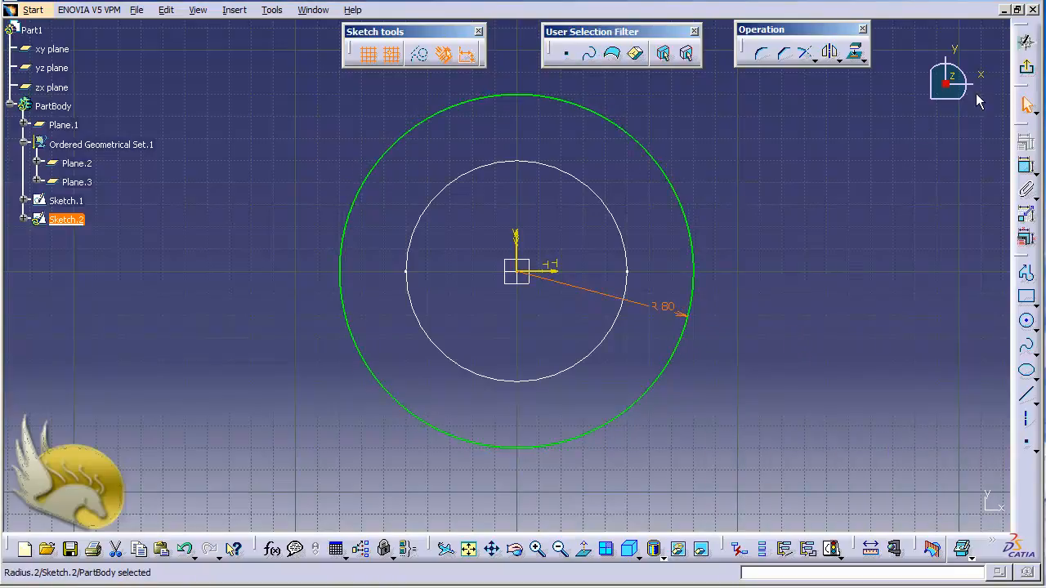
left_click(1026, 66)
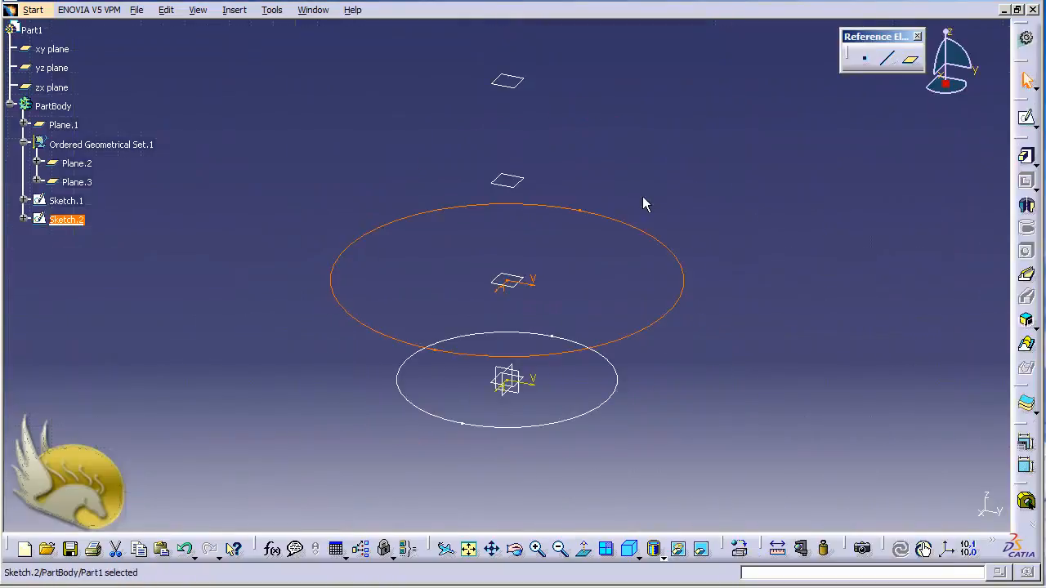
Sketch a circle of about 30 mm radius, centred on the origin, on the second offset plane (Plane.2)
left_click(523, 185)
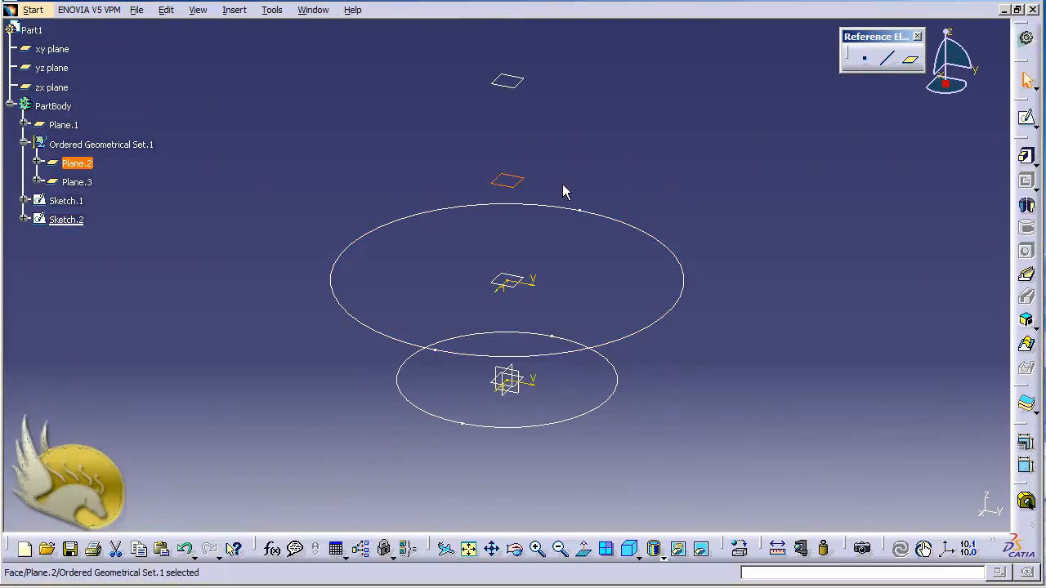
left_click(1026, 117)
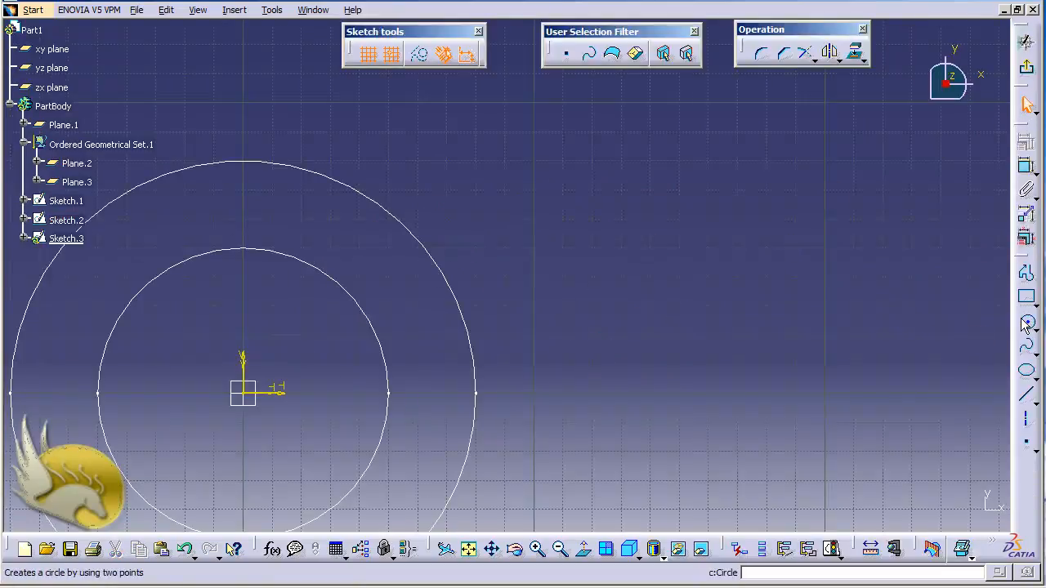
left_click(1027, 323)
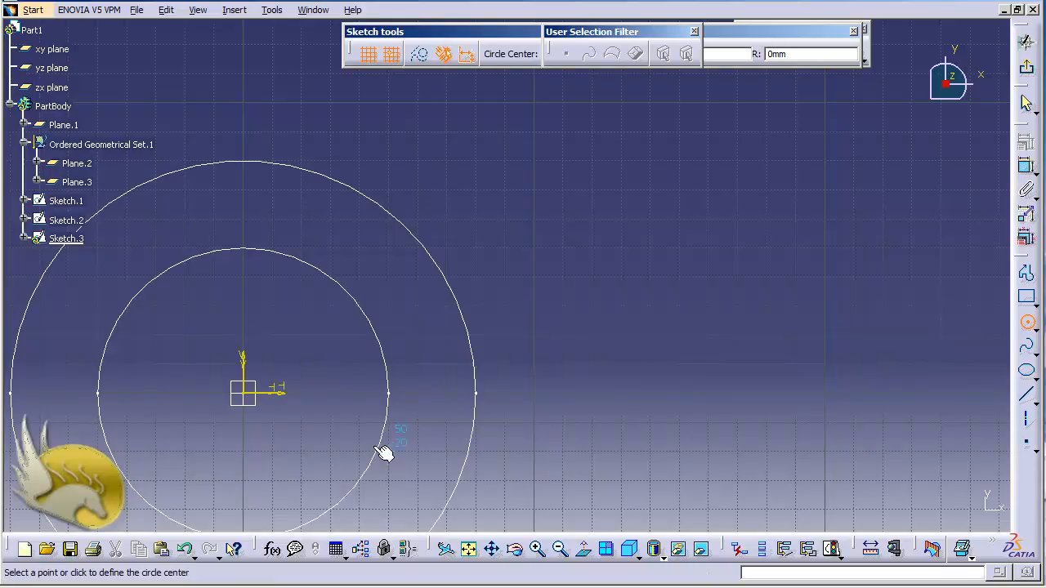
left_click(243, 393)
left_click(329, 408)
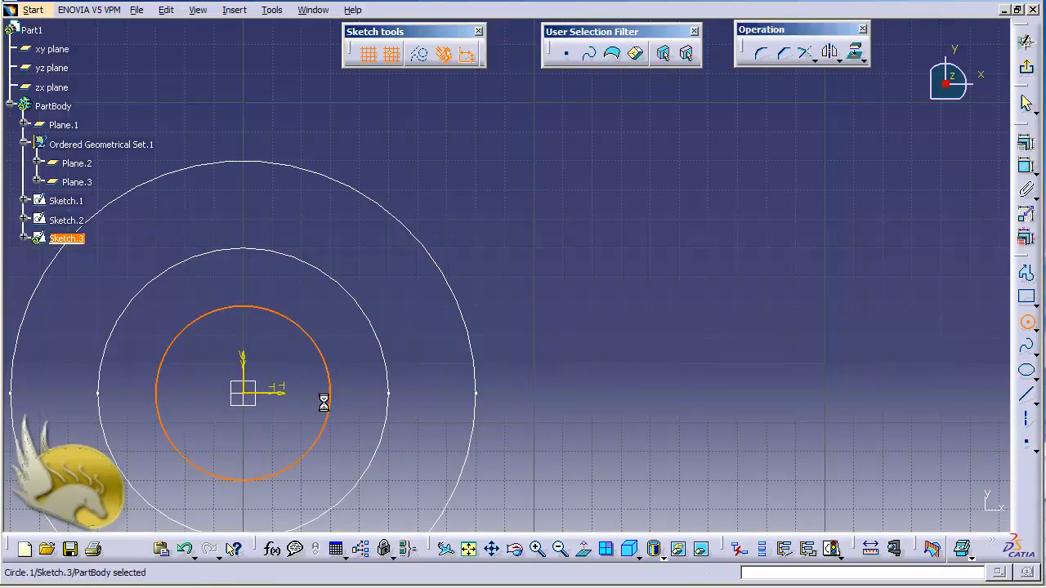
Constrain the circle's radius on the second offset plane to 40 mm and exit the sketch
left_click(1025, 167)
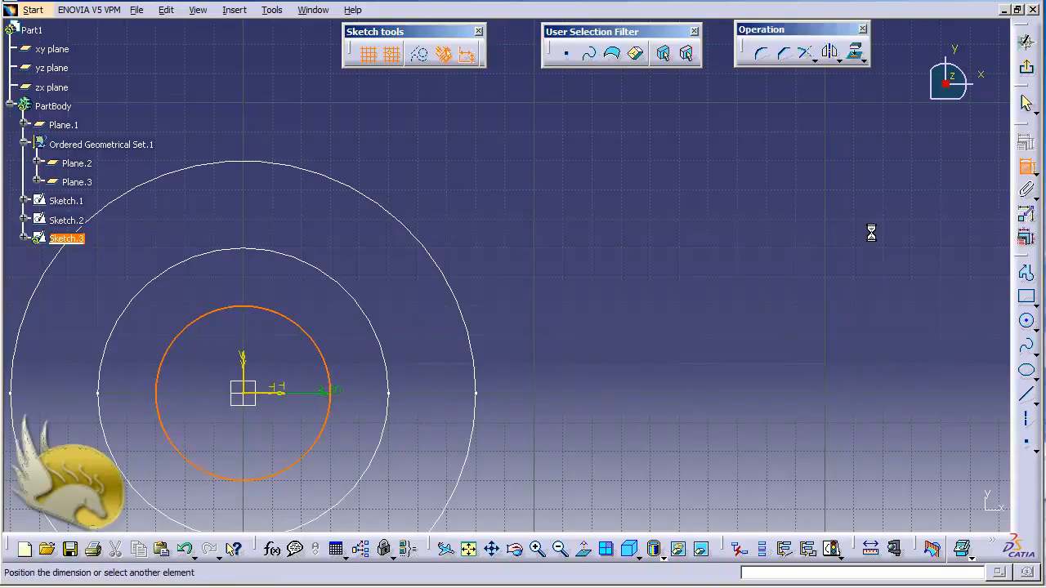
left_click(311, 406)
double_click(313, 398)
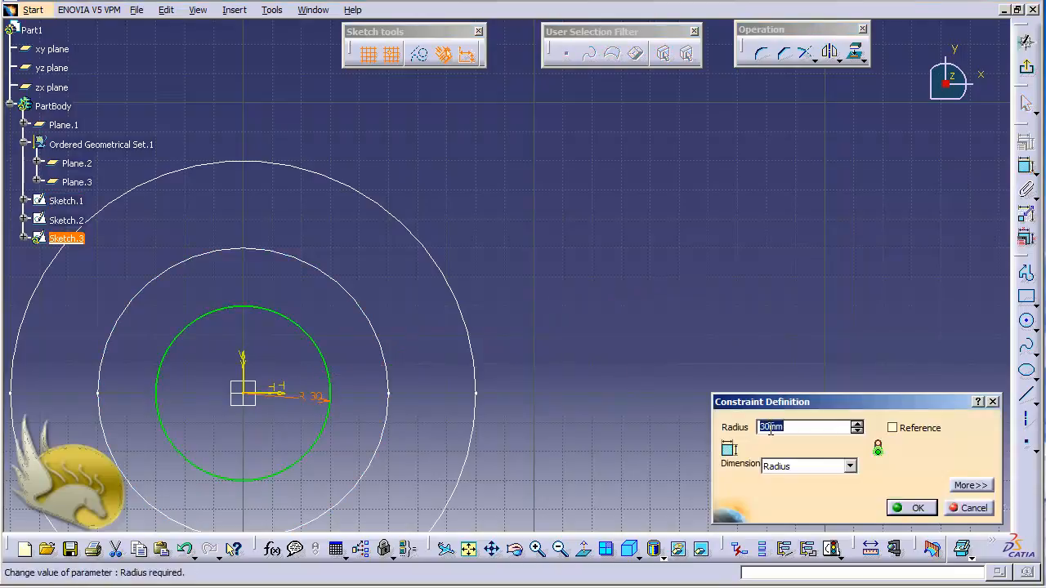
type("40")
key("Return")
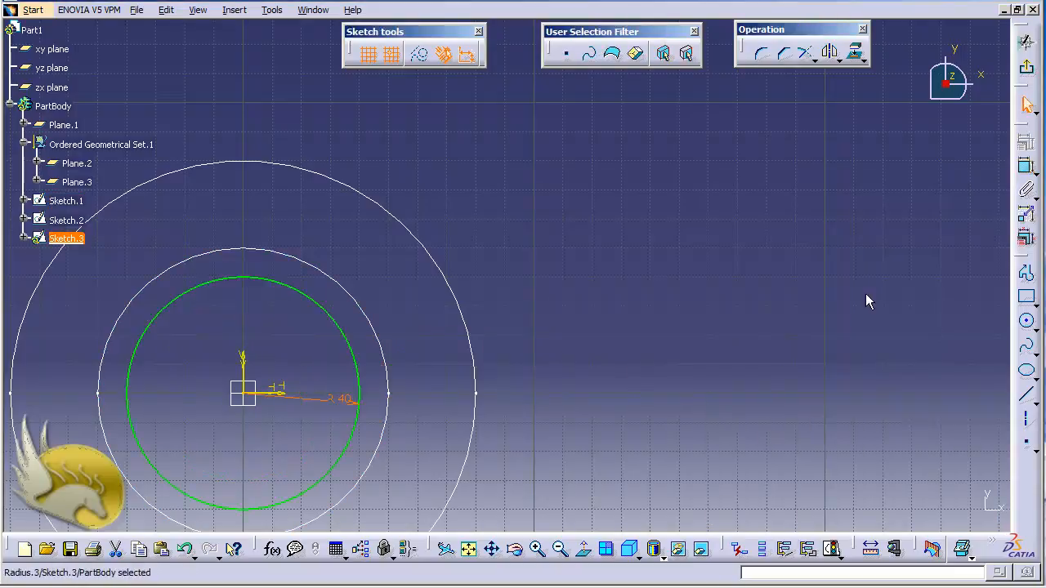
left_click(1026, 67)
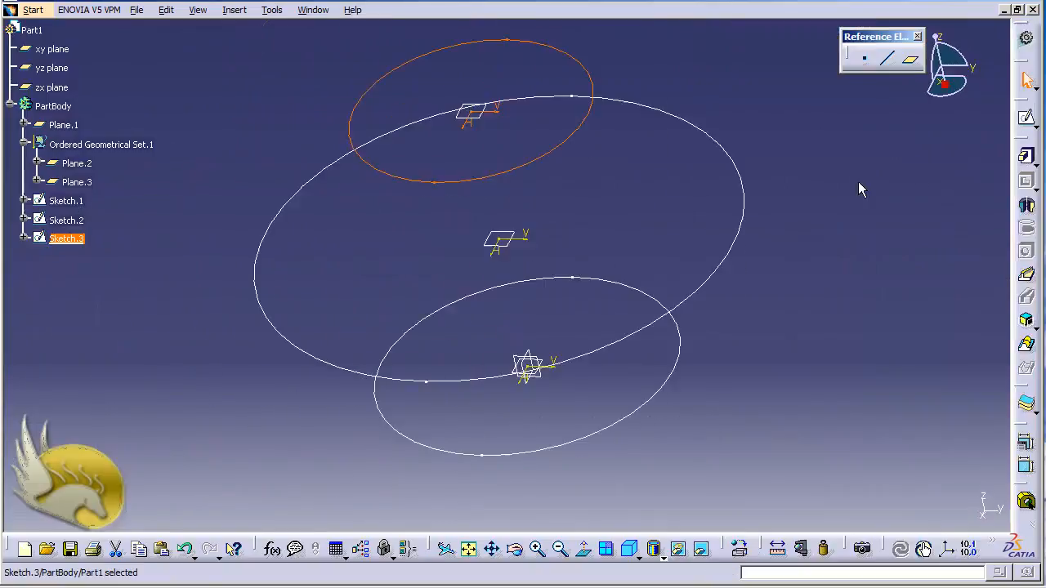
Sketch a circle of about 20 mm radius, centred on the origin, on the uppermost offset plane (Plane.3)
left_click(505, 25)
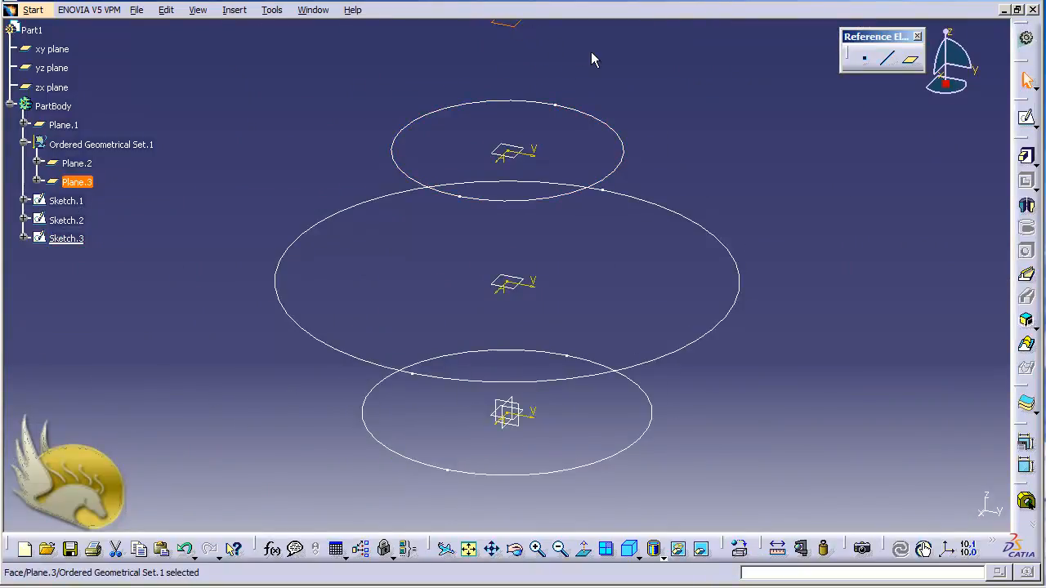
left_click(1026, 118)
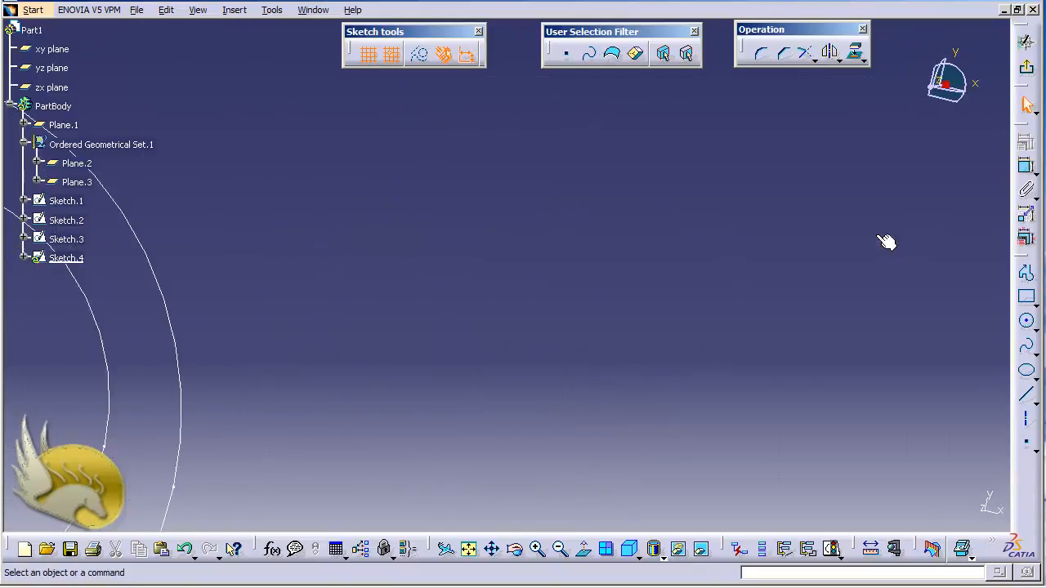
left_click(468, 549)
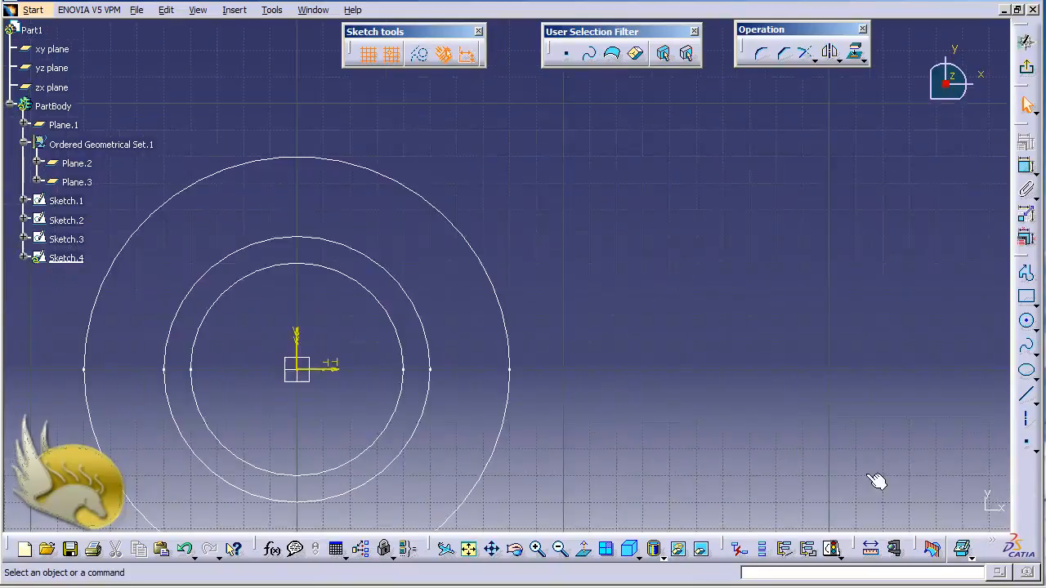
left_click(1027, 320)
left_click(510, 277)
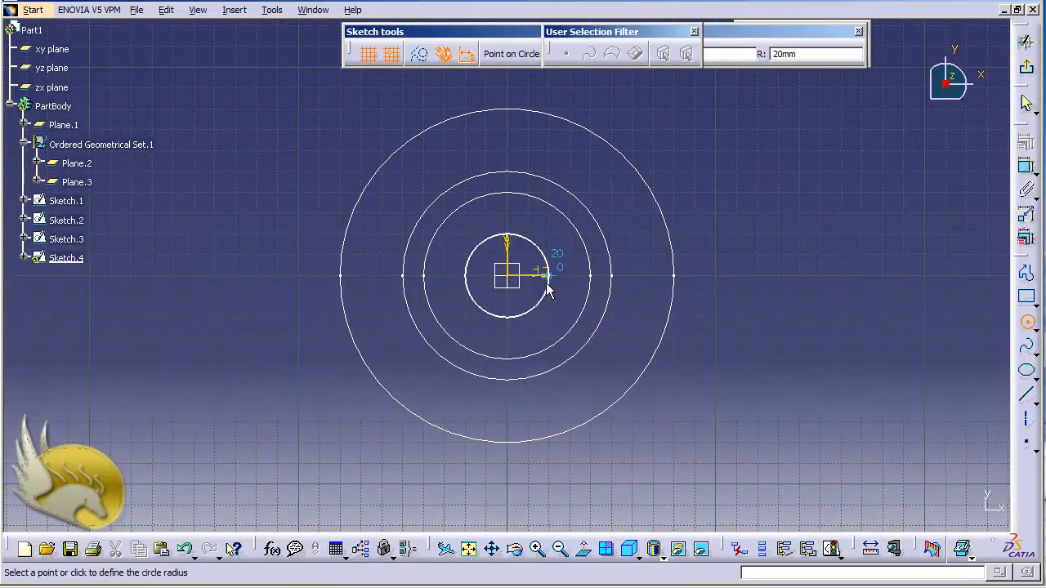
left_click(548, 288)
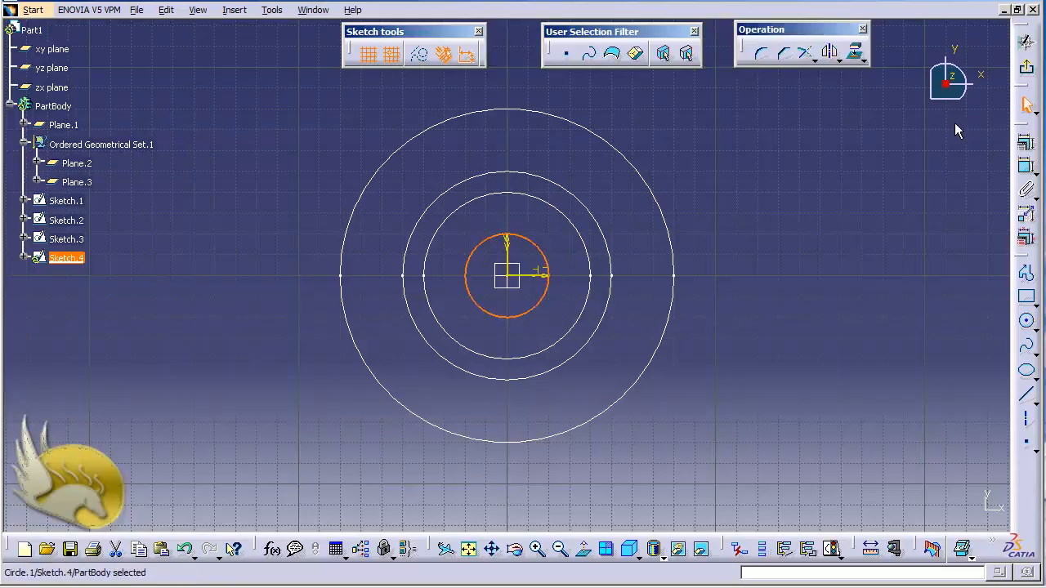
Add a radius constraint to the circle on the uppermost offset plane and exit the sketch
left_click(1026, 166)
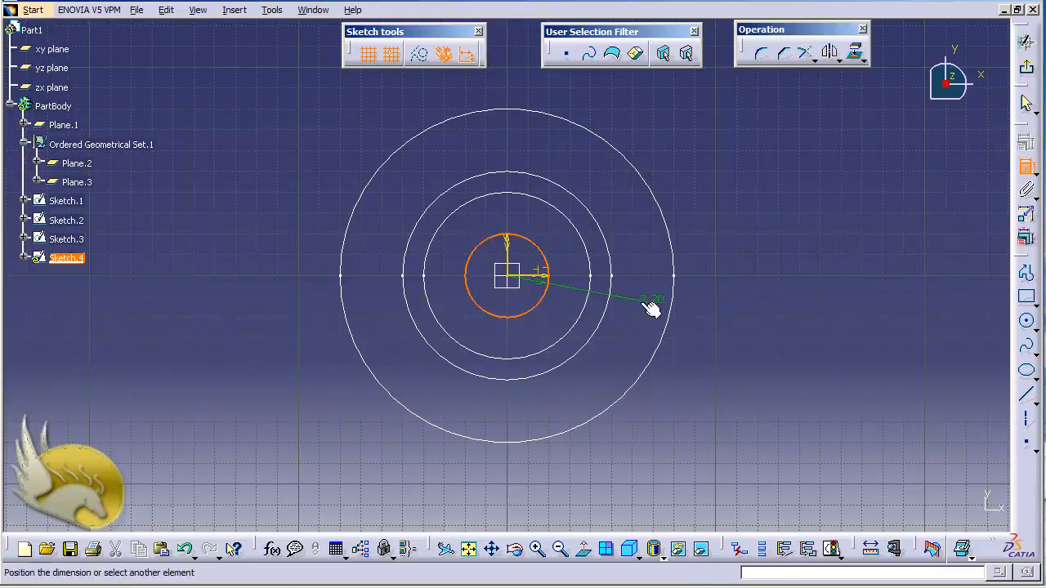
left_click(558, 308)
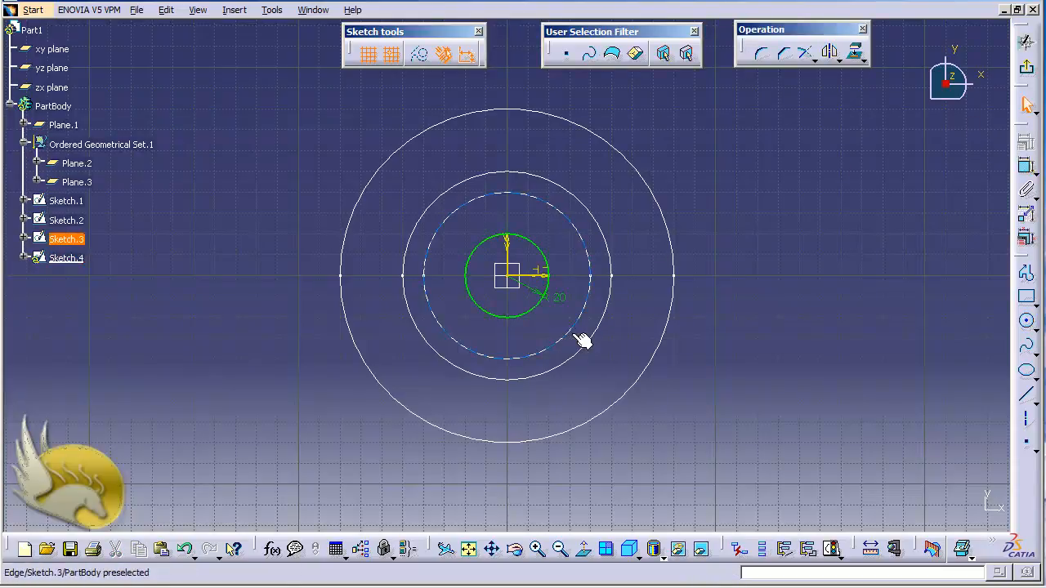
left_click(1026, 67)
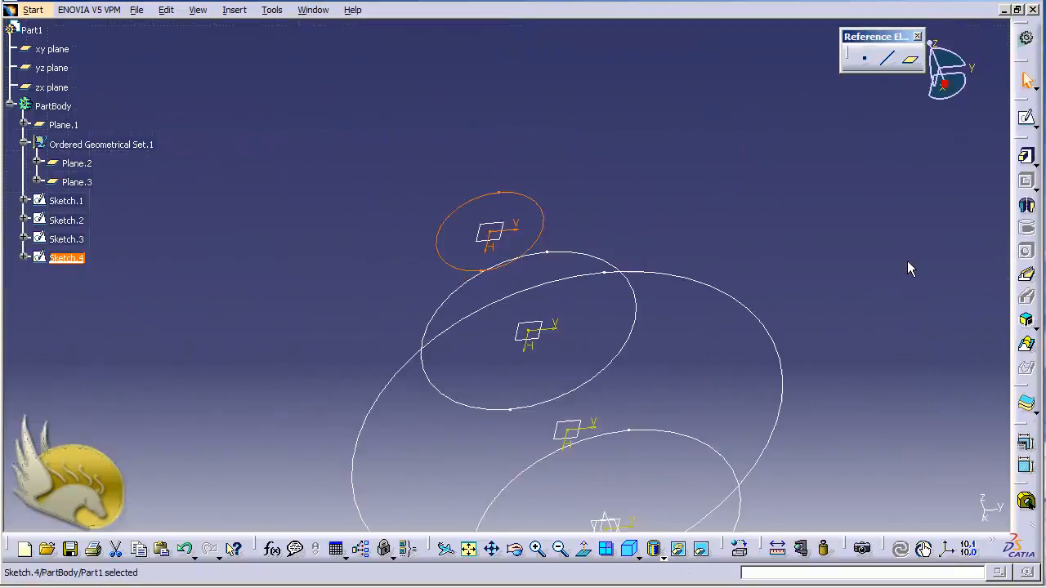
left_click(780, 327)
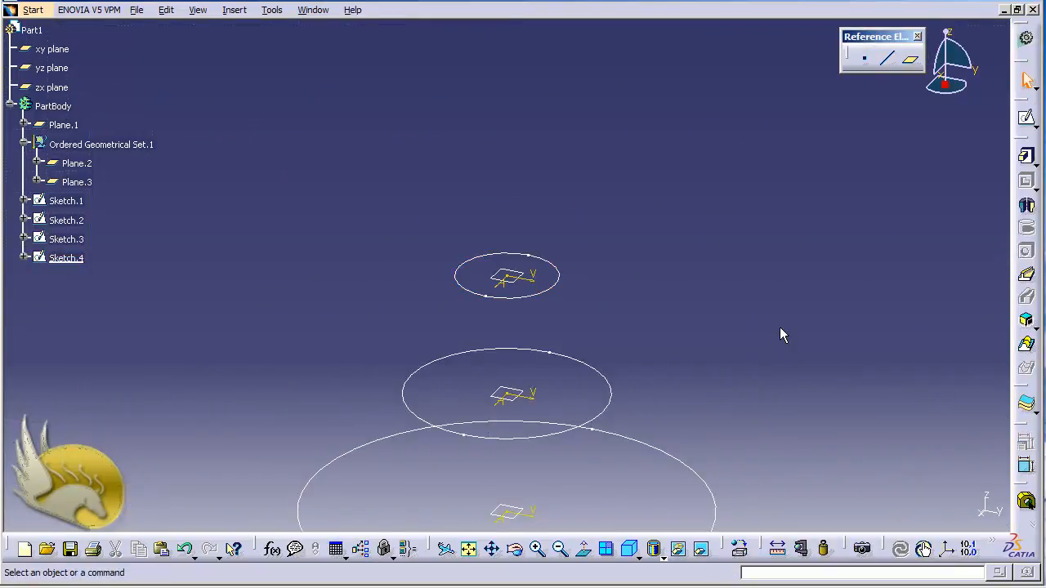
Preview a multi-sections solid through the four circle sketches, from the top circle down to the base circle, and cancel it
key("ctrl+Up")
key("ctrl+Up")
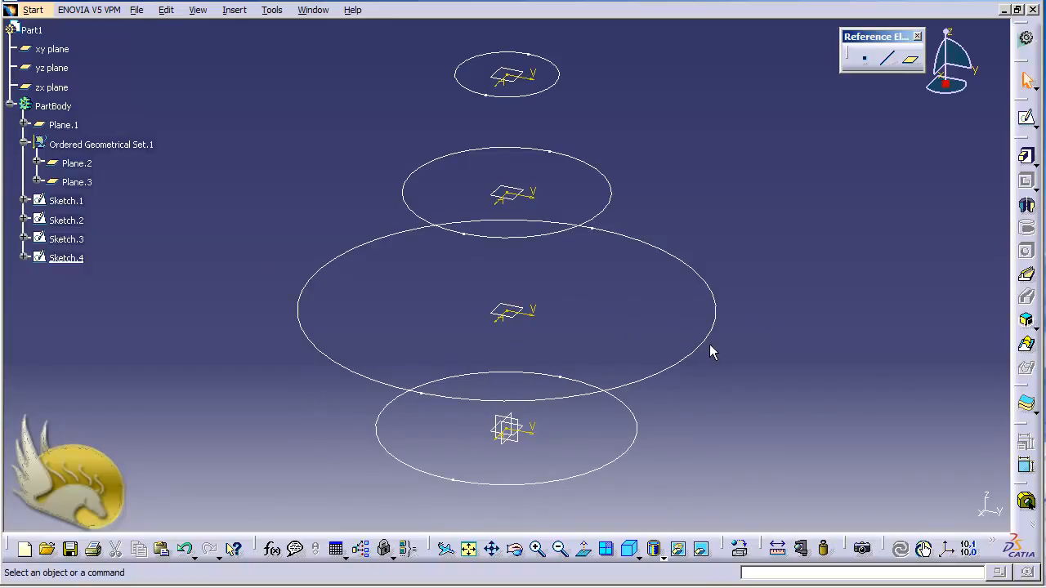
left_click(1026, 344)
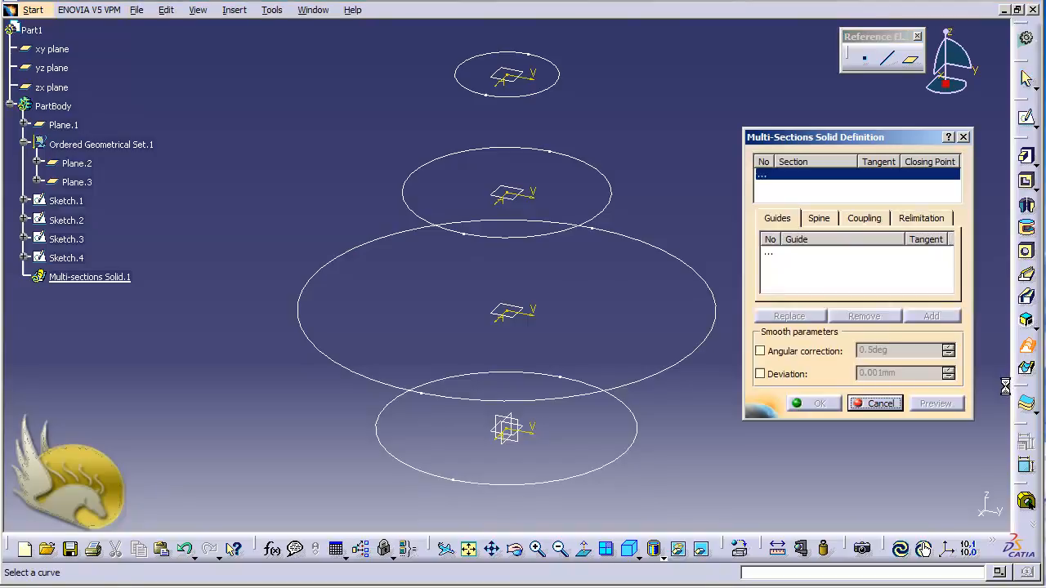
left_click(542, 96)
left_click(541, 161)
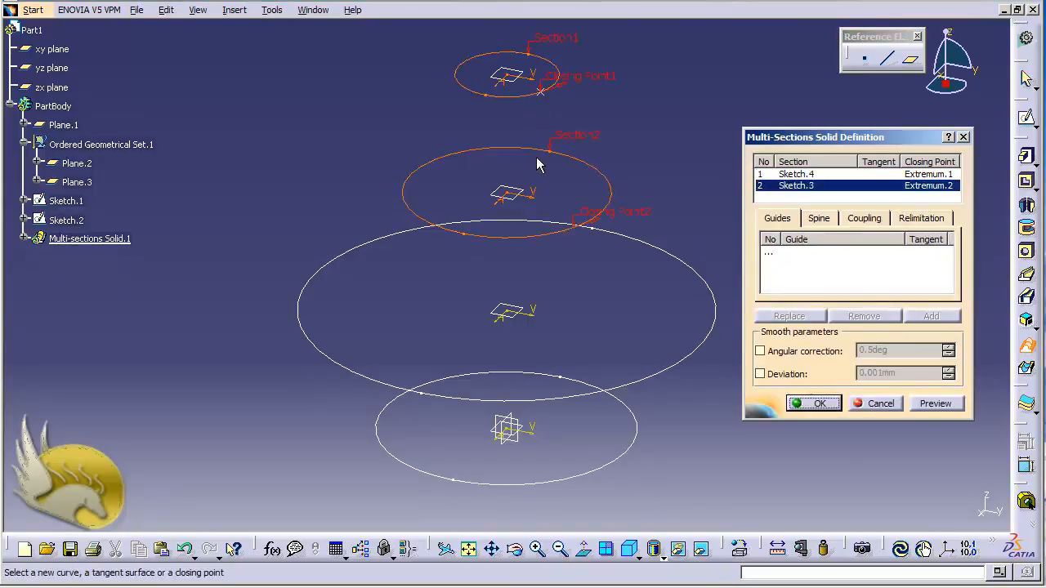
left_click(629, 242)
left_click(630, 416)
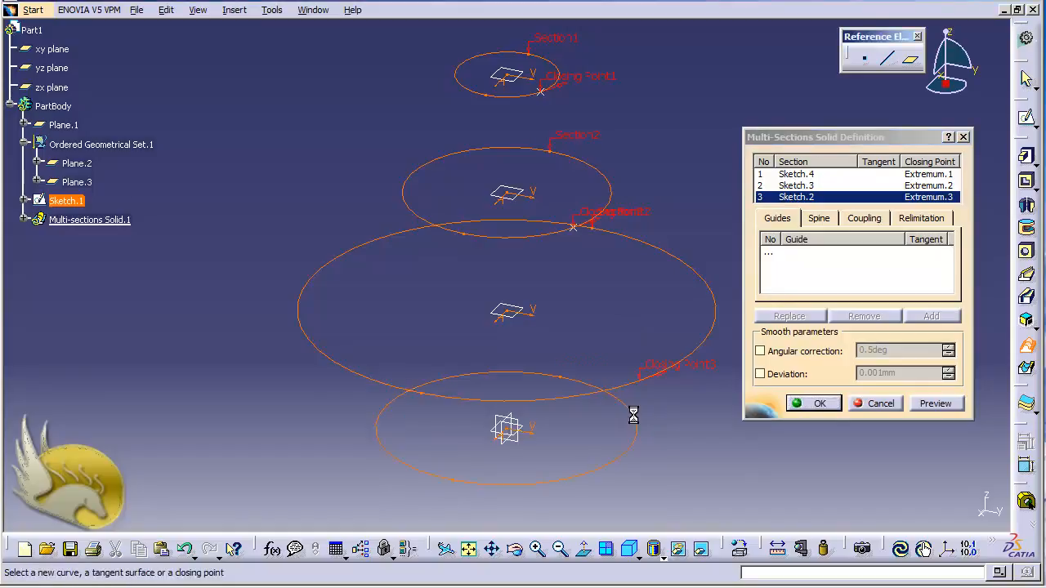
left_click(925, 405)
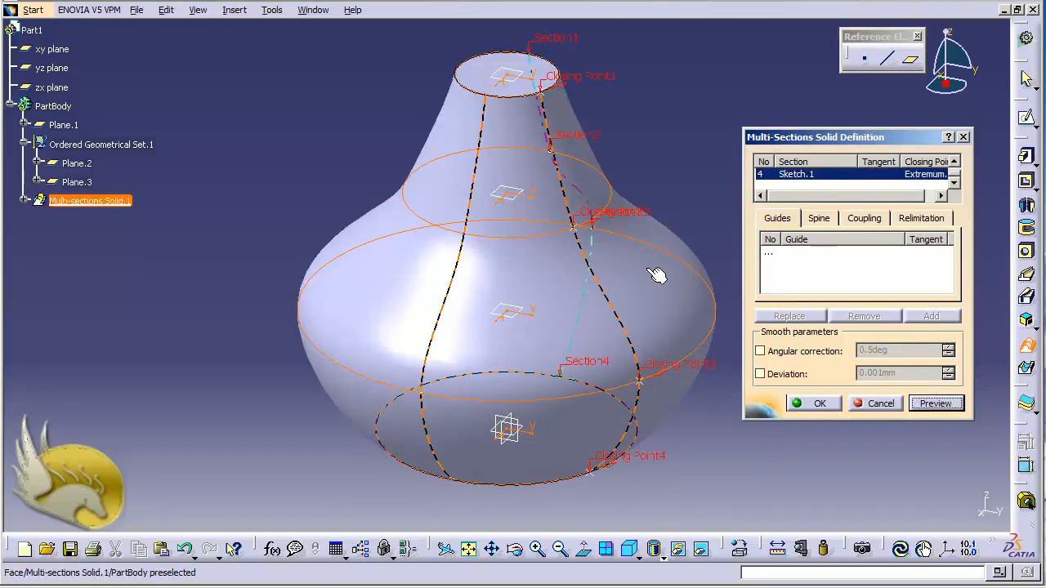
left_click(860, 407)
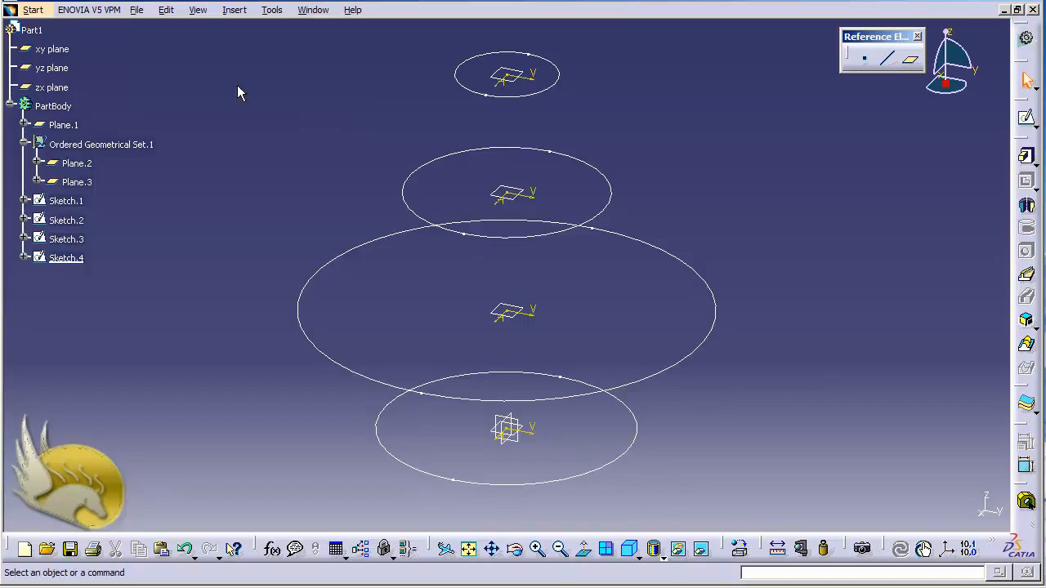
Sketch a wavy seven-point spline on the yz plane beside the sections, from about H 80, V -10 mm up to H 100, V 140 mm
left_click(54, 68)
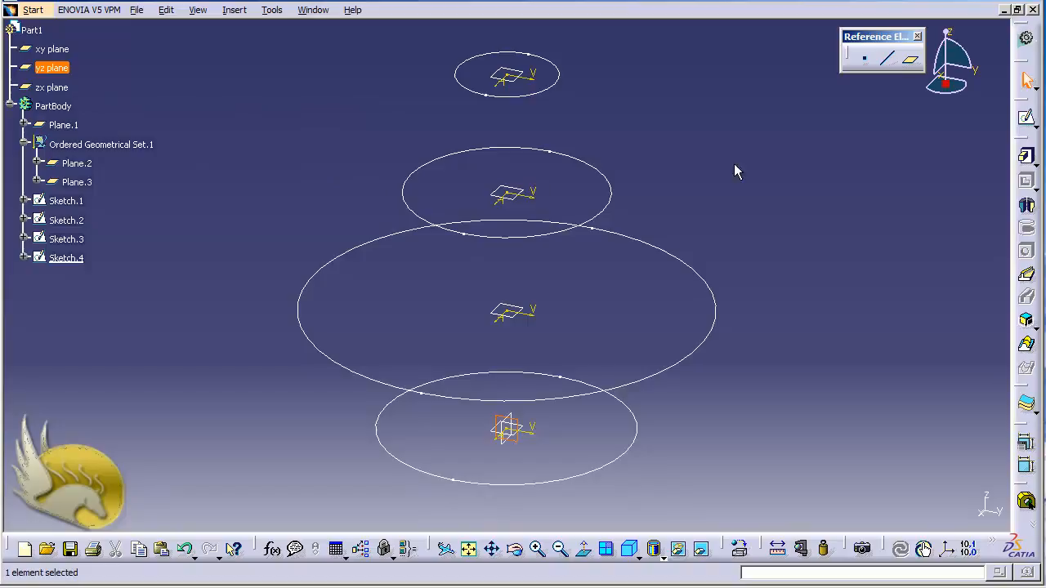
left_click(1027, 118)
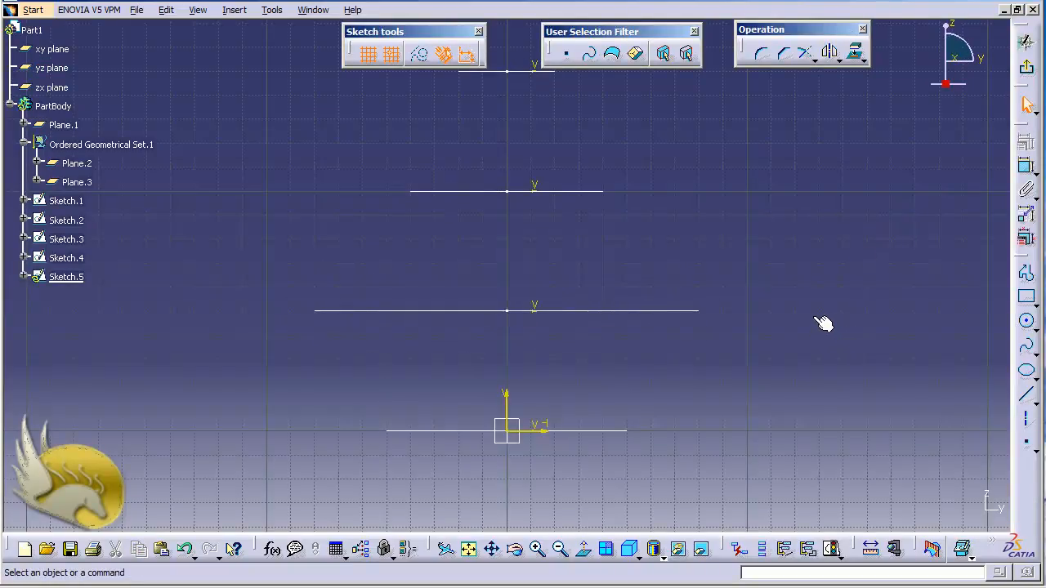
left_click(694, 31)
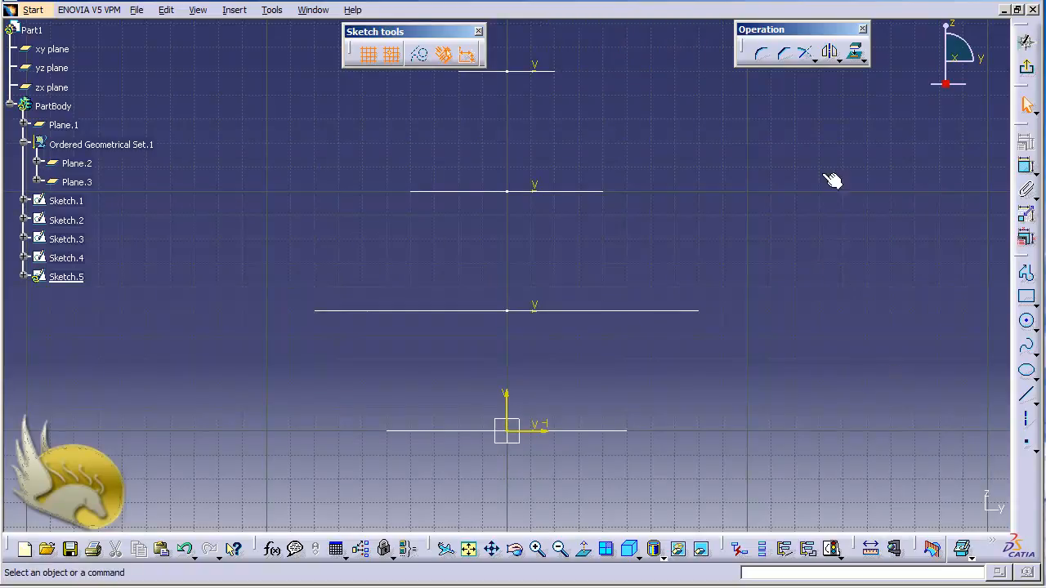
left_click(1028, 350)
left_click(699, 455)
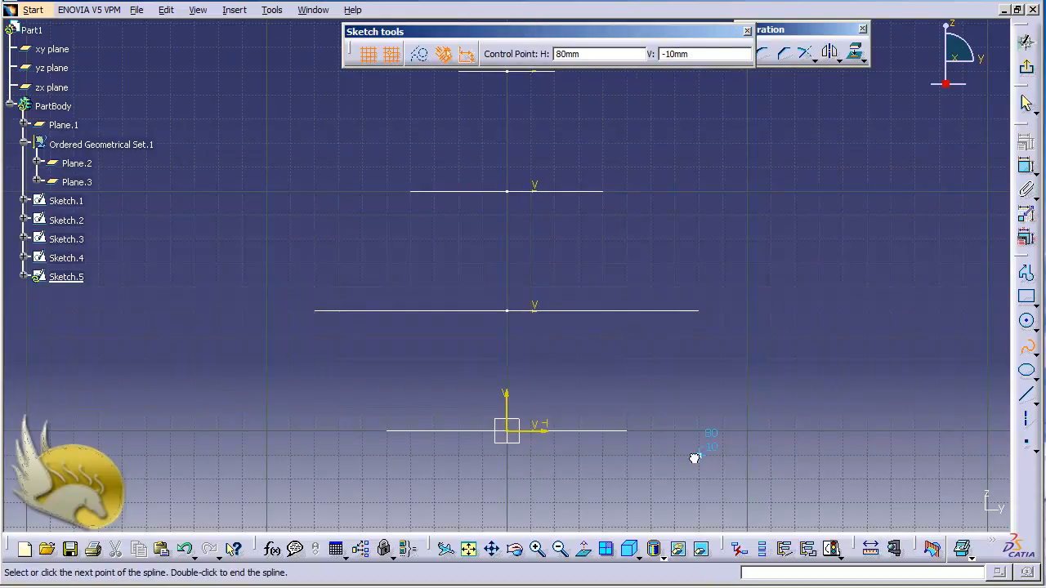
left_click(723, 383)
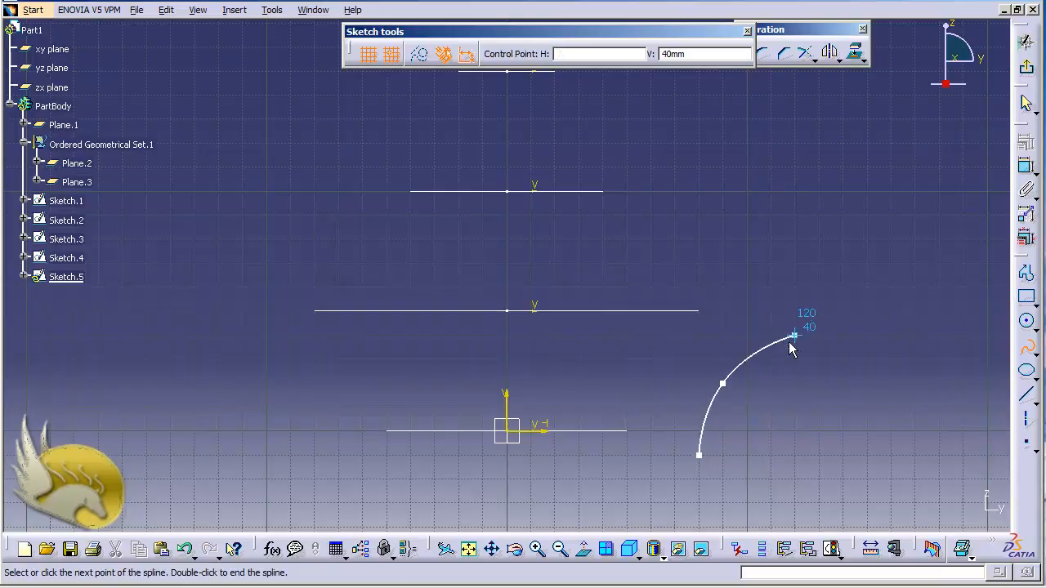
left_click(794, 335)
left_click(747, 238)
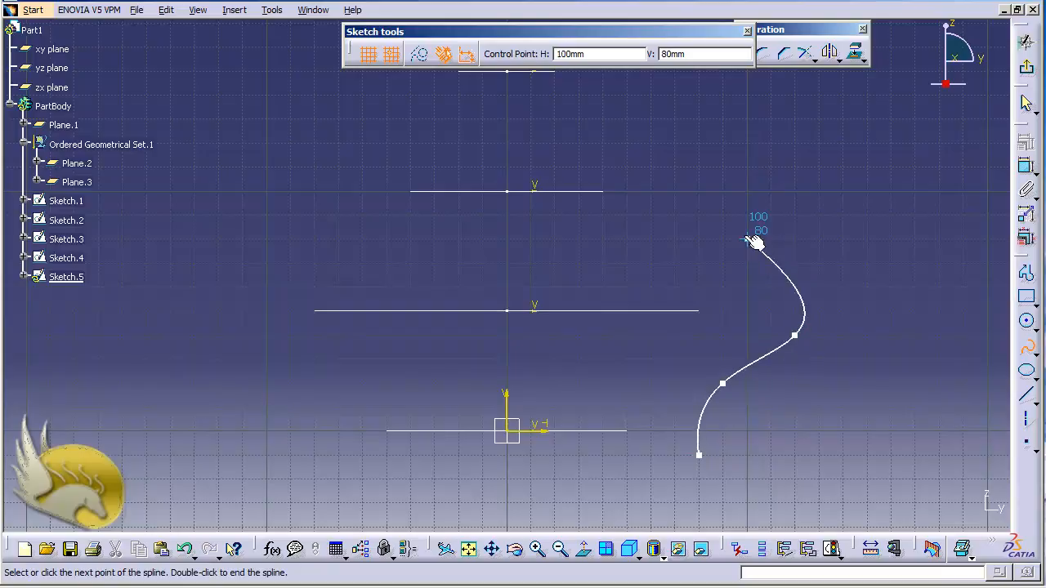
left_click(770, 167)
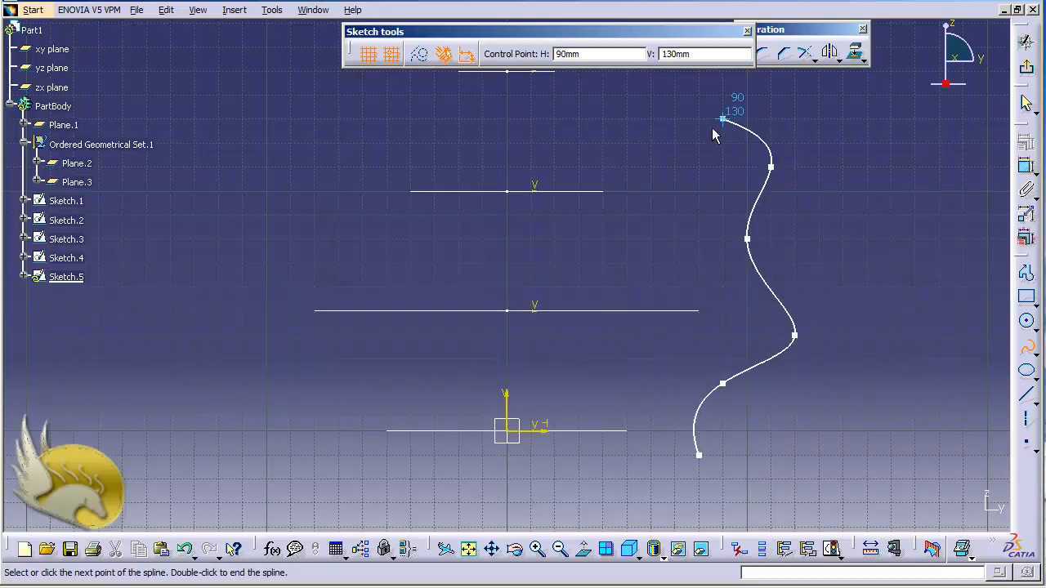
left_click(723, 118)
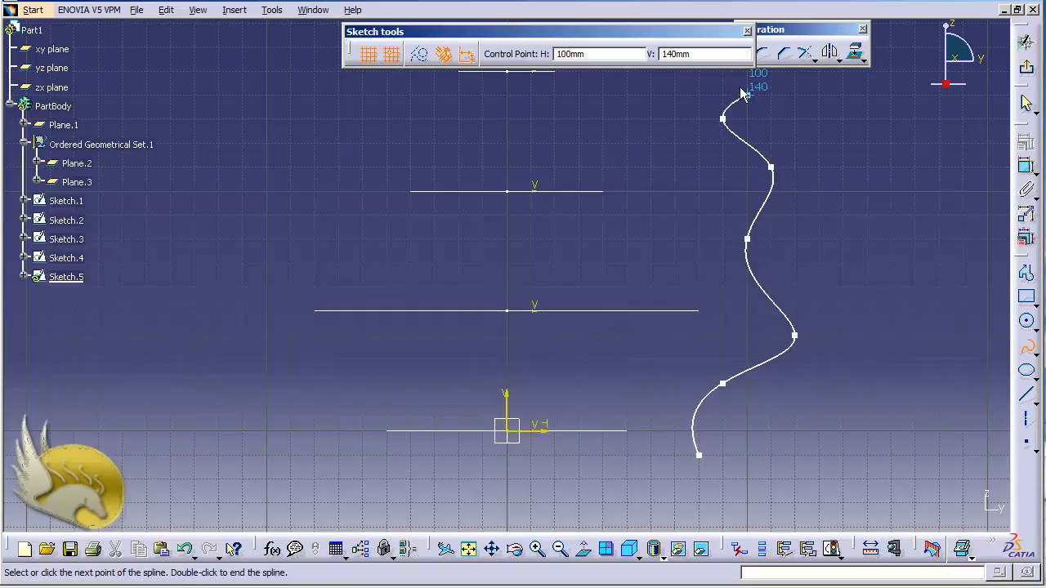
double_click(747, 96)
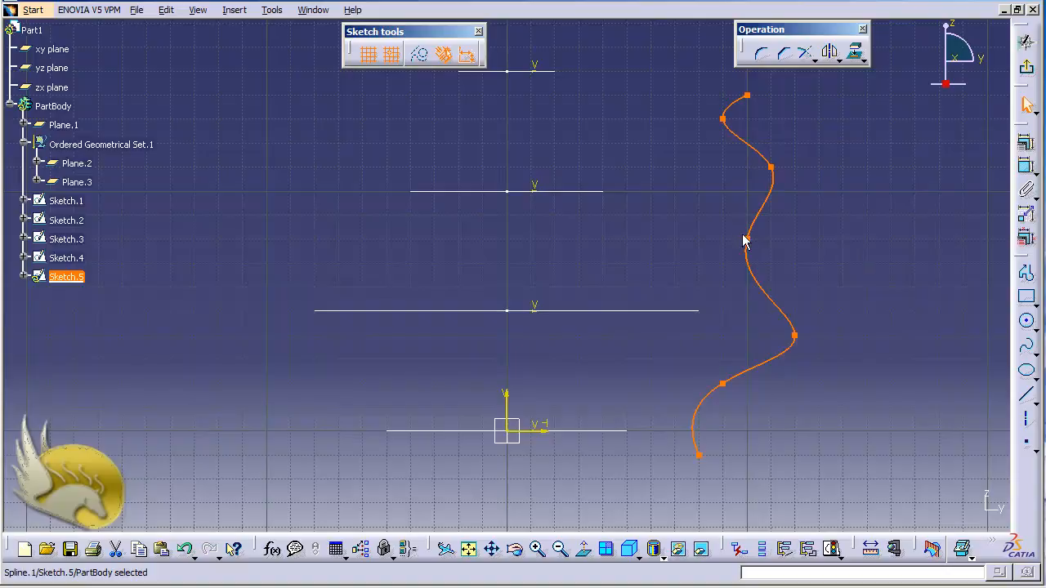
left_click(820, 291)
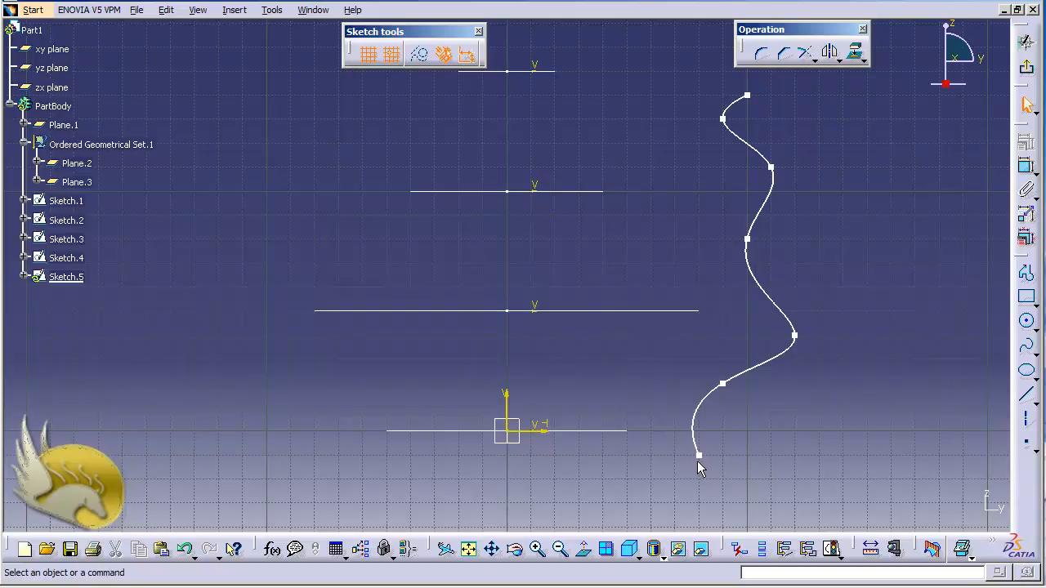
Constrain the spline's lower endpoint to a distance of 50 mm from the vertical axis
left_click(1027, 166)
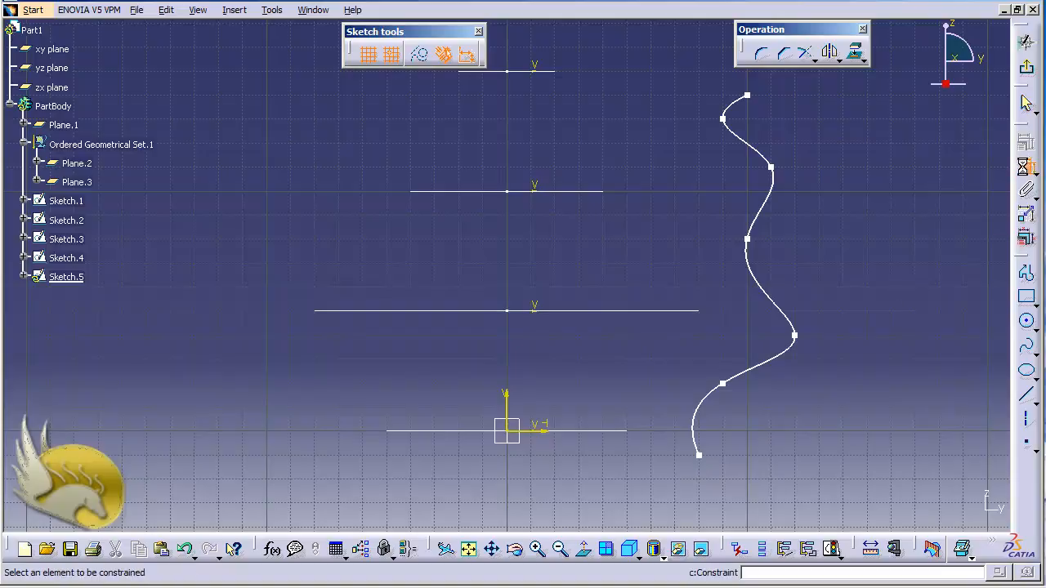
left_click(699, 455)
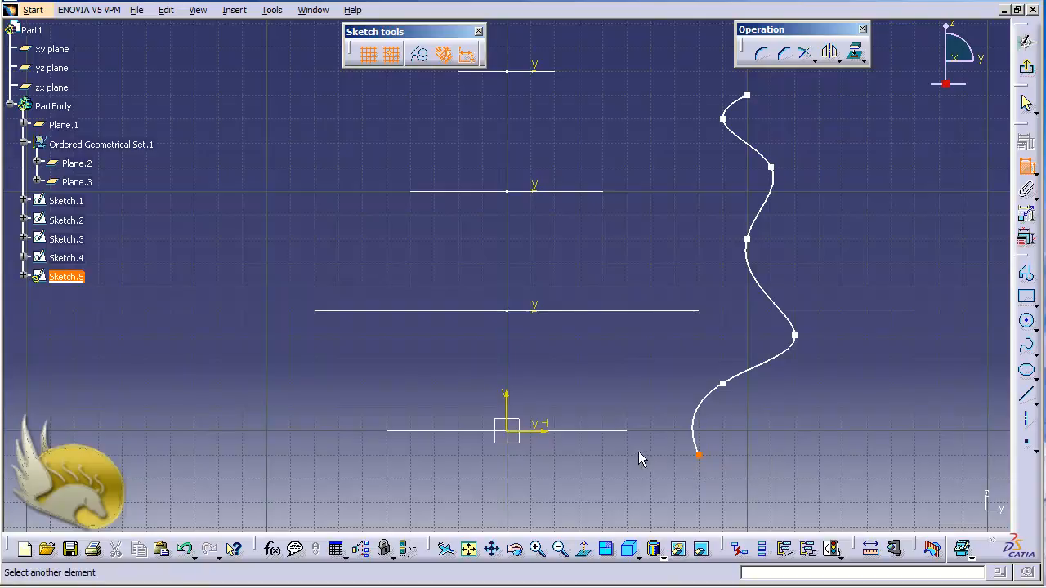
left_click(510, 404)
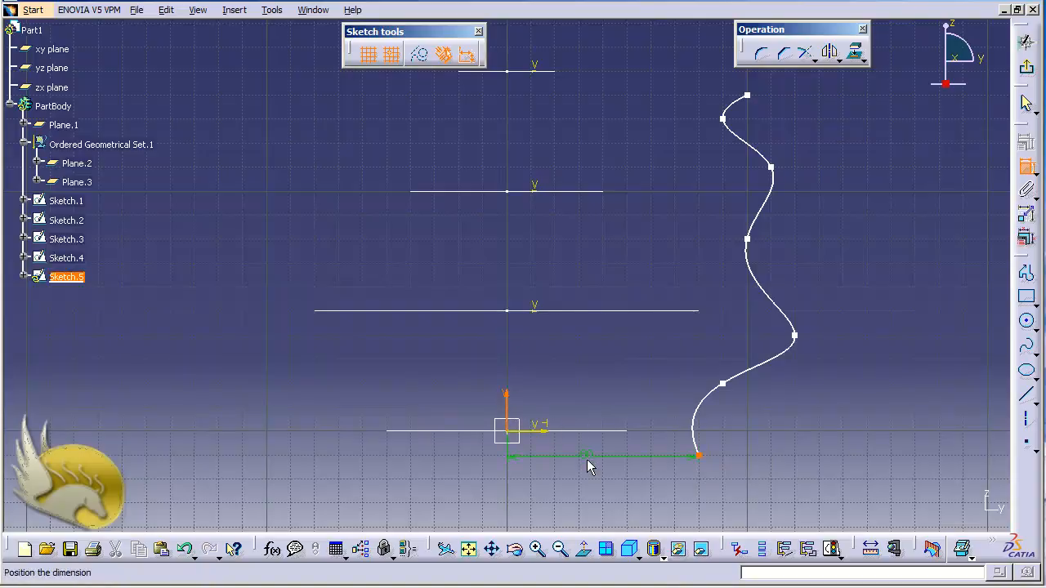
left_click(586, 459)
double_click(586, 457)
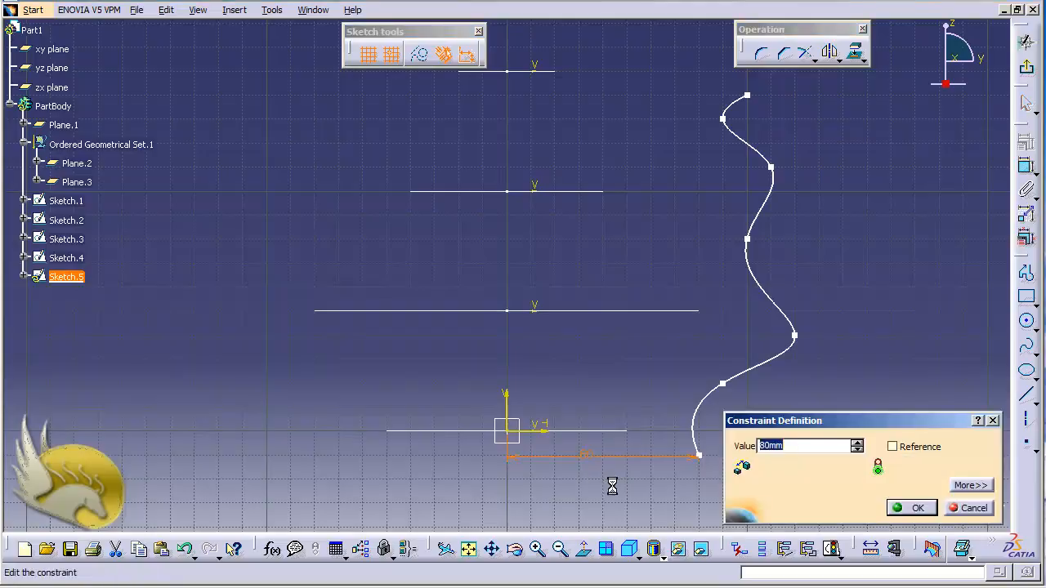
type("50")
left_click(910, 507)
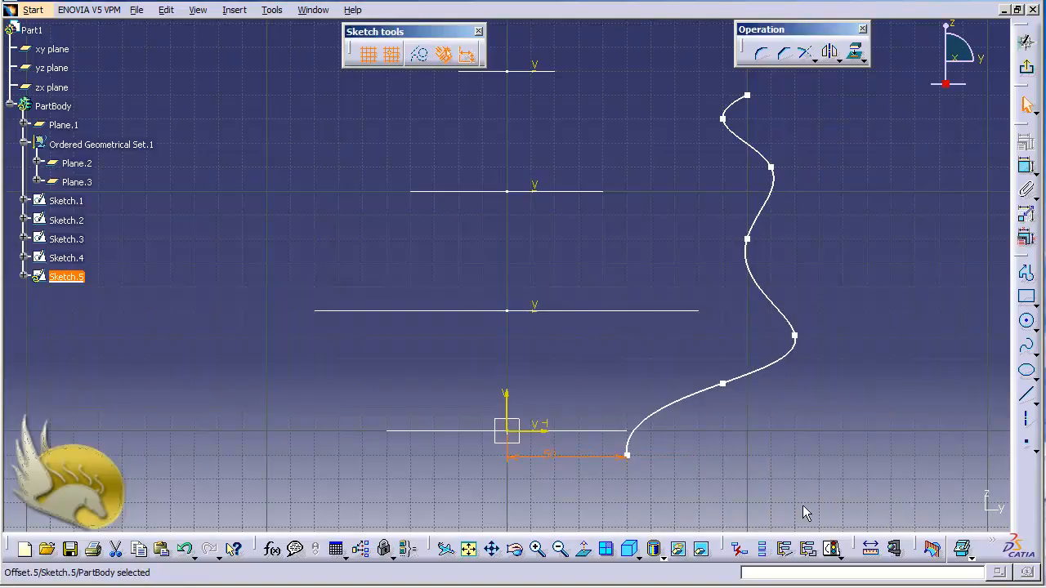
Constrain the spline's lower endpoint to a distance of 0 mm from the horizontal axis
left_click(1024, 171)
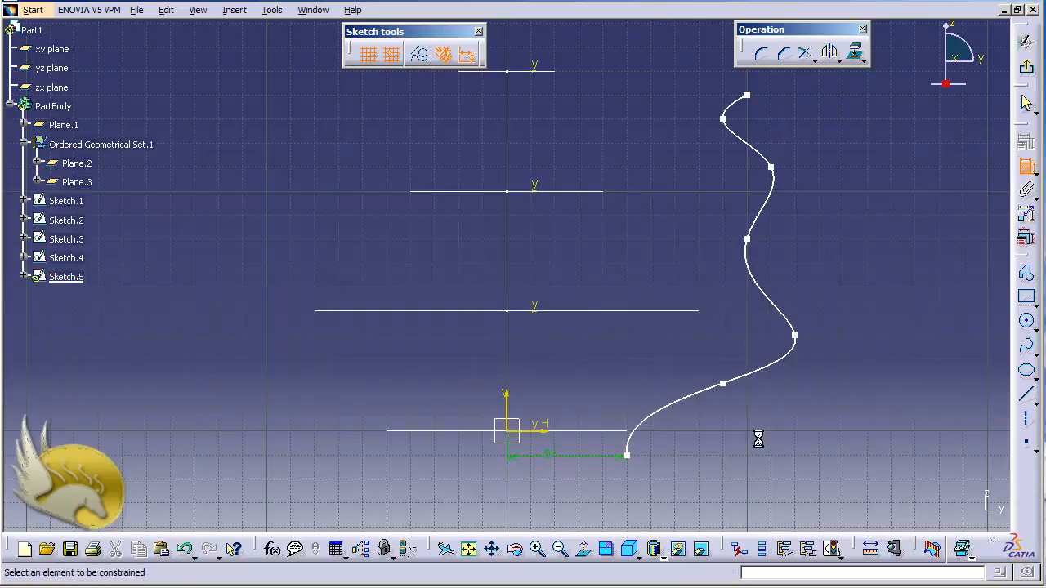
left_click(629, 457)
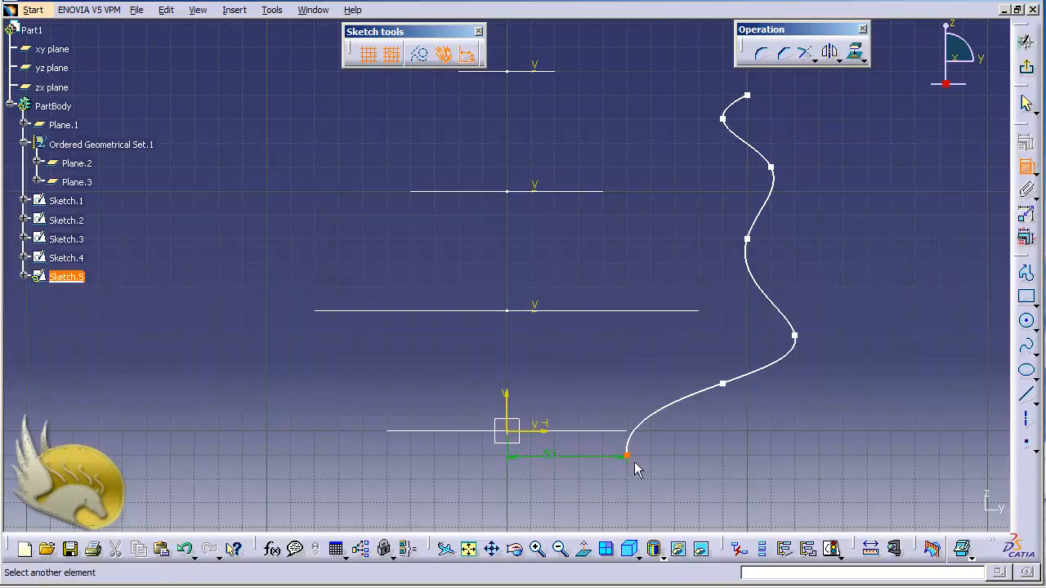
left_click(544, 434)
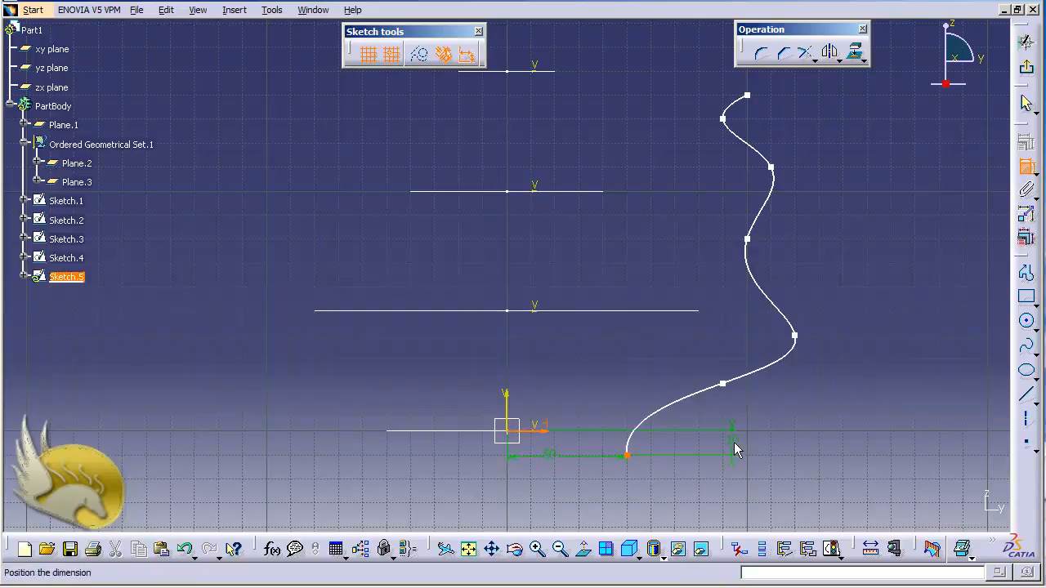
left_click(734, 444)
double_click(737, 451)
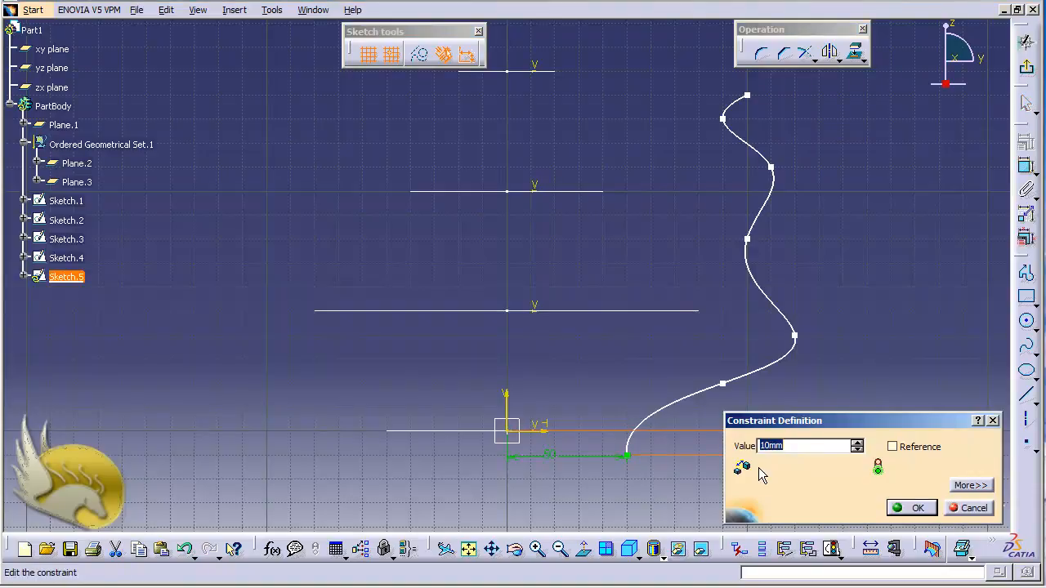
type("0")
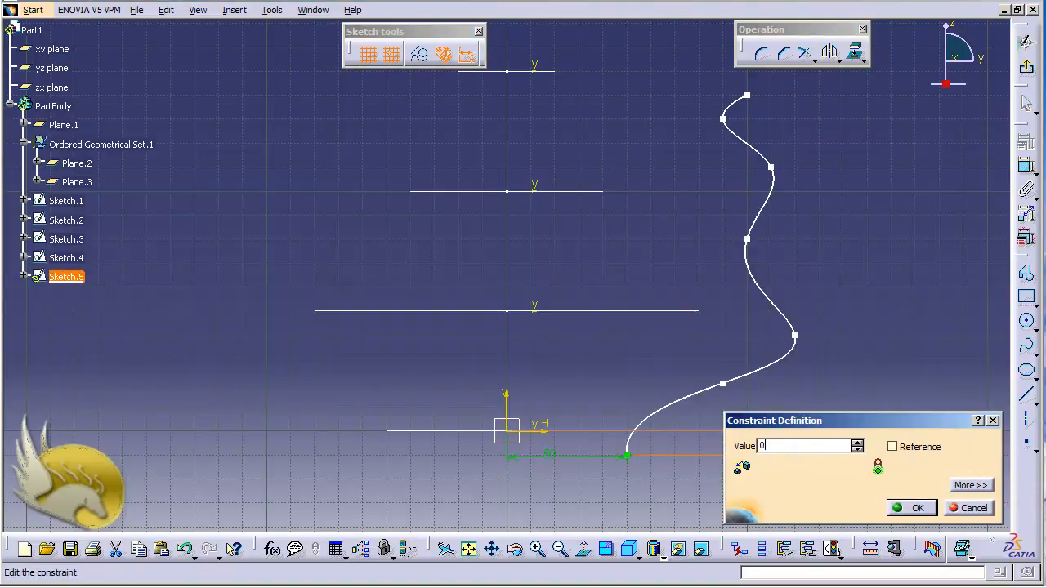
left_click(909, 508)
left_click(630, 433)
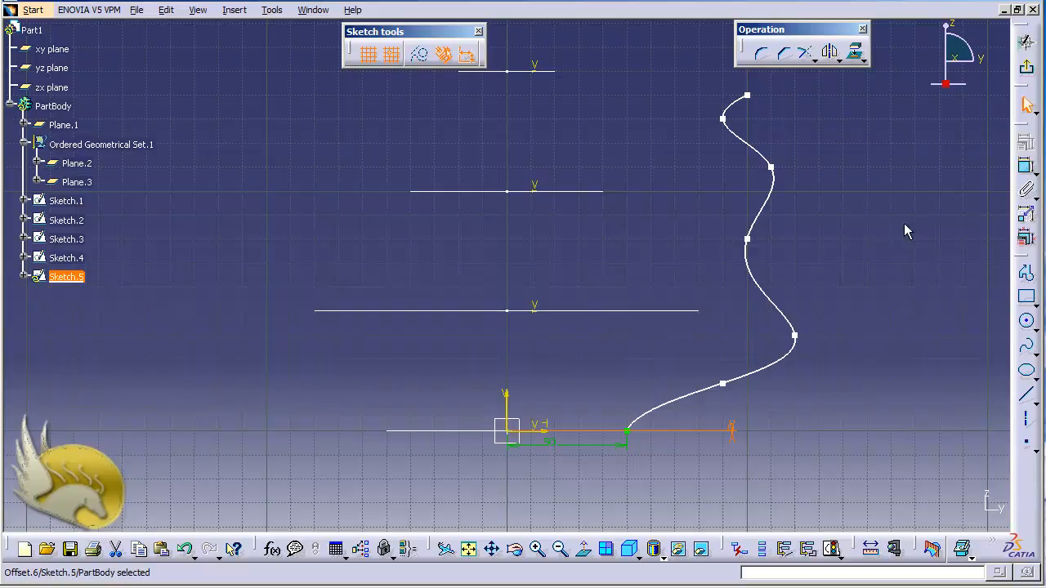
Constrain the spline's third control point from the lower end to 80 mm from the vertical axis
left_click(1020, 178)
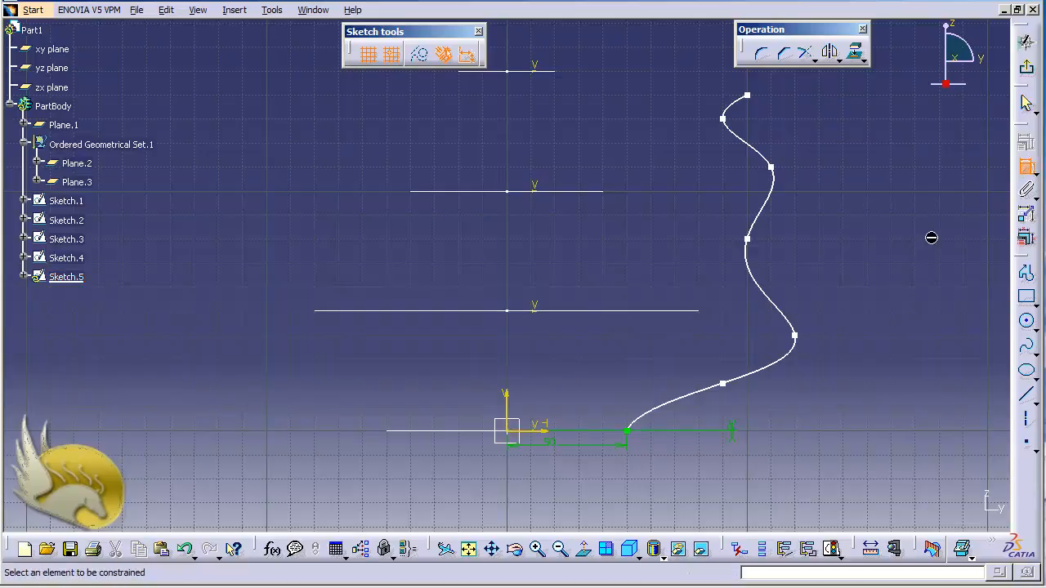
left_click(796, 335)
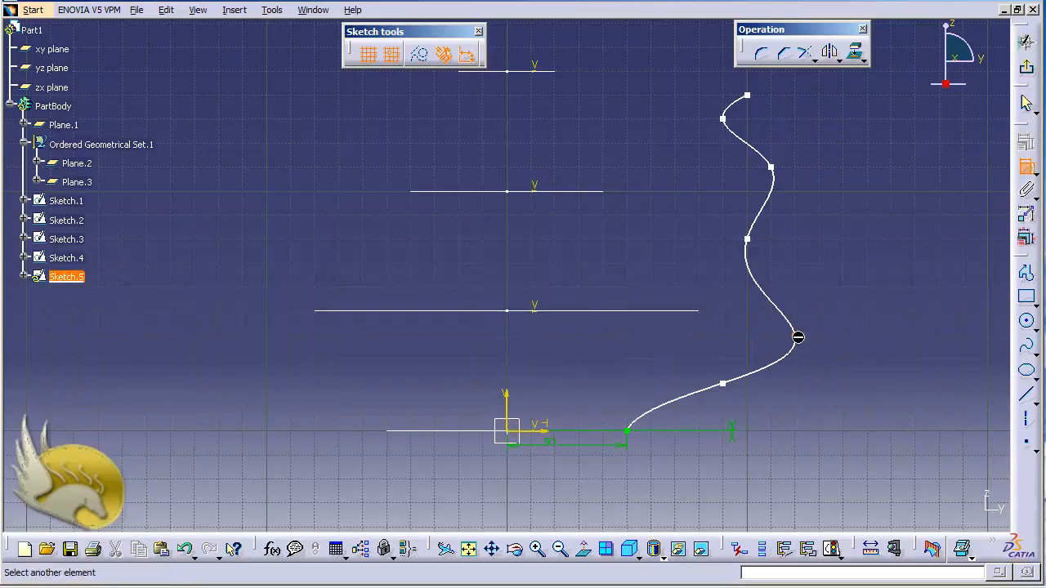
left_click(510, 400)
left_click(598, 381)
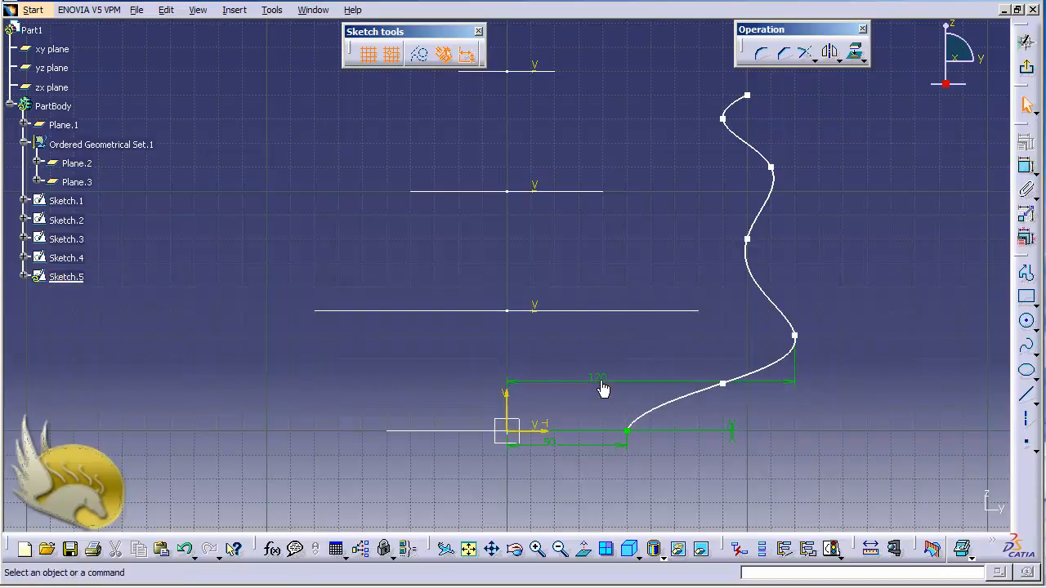
double_click(598, 381)
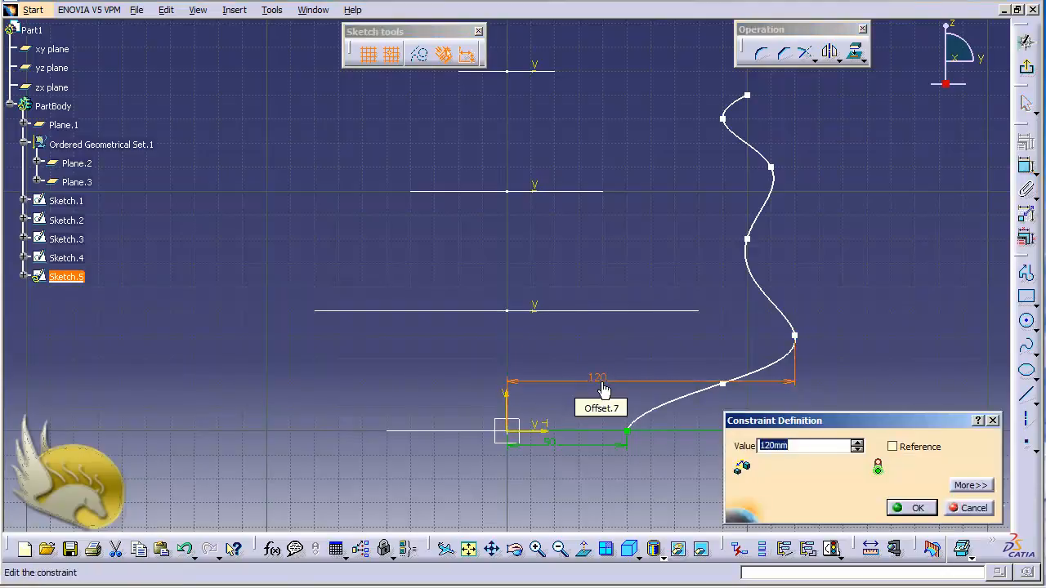
type("80")
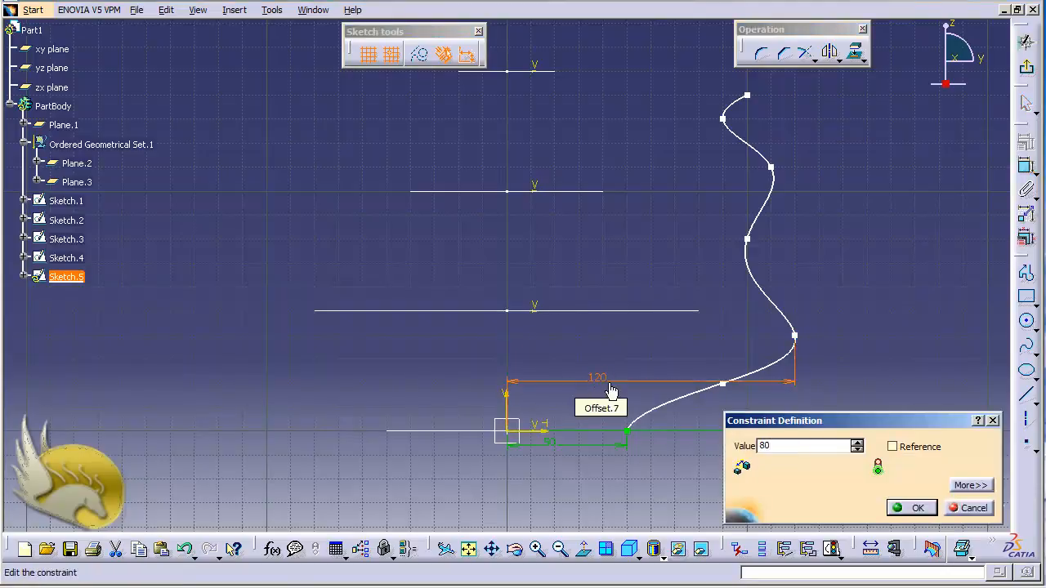
left_click(903, 508)
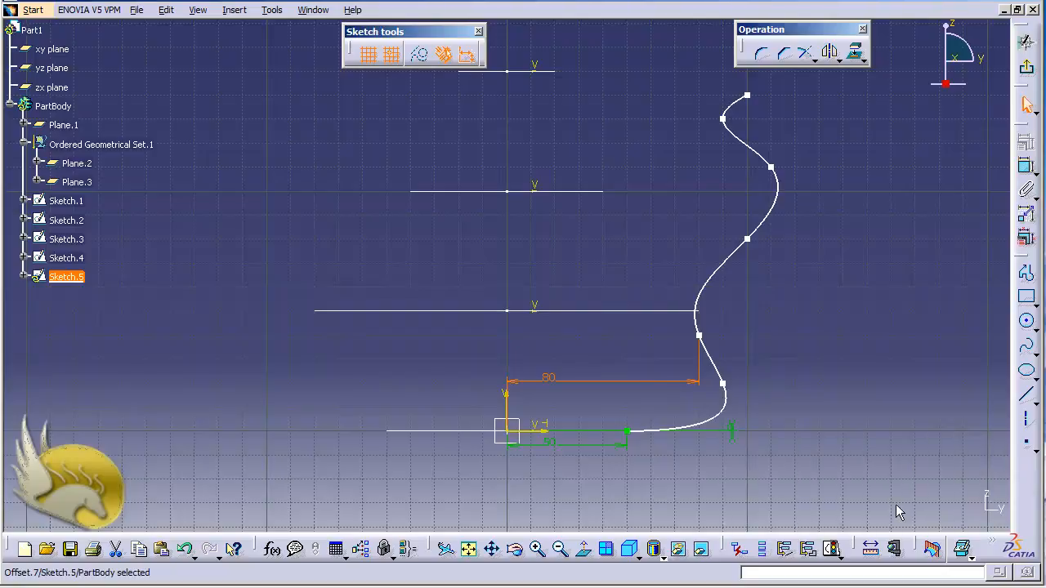
Constrain the spline's third control point from the lower end to 50 mm above the horizontal axis
left_click(1027, 167)
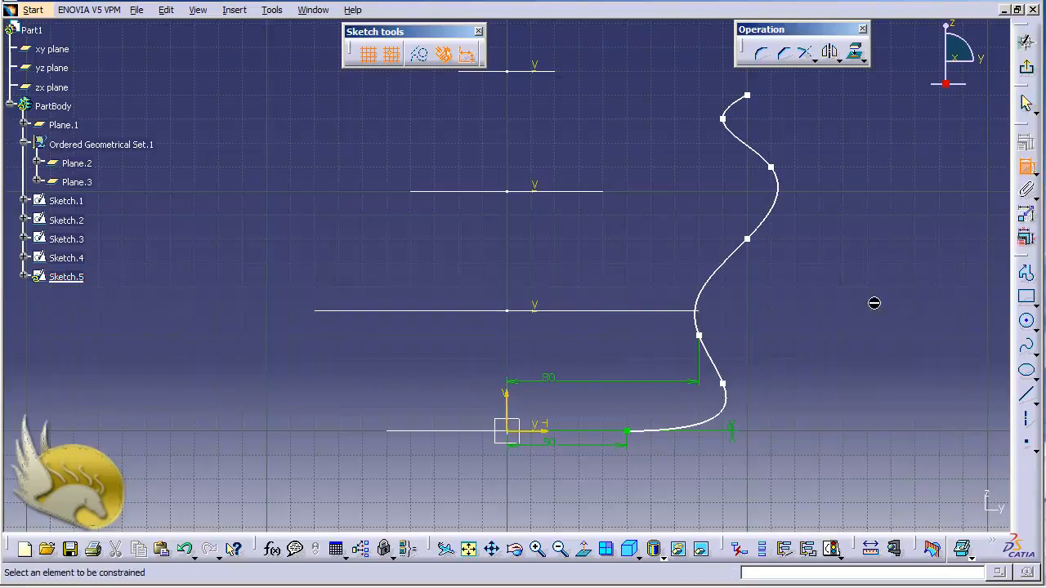
left_click(700, 336)
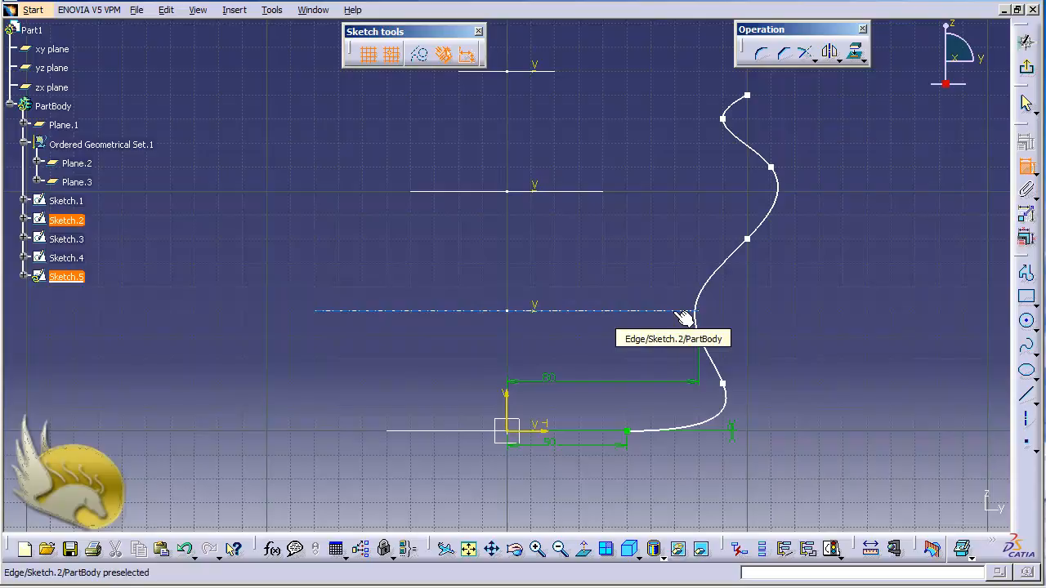
left_click(554, 431)
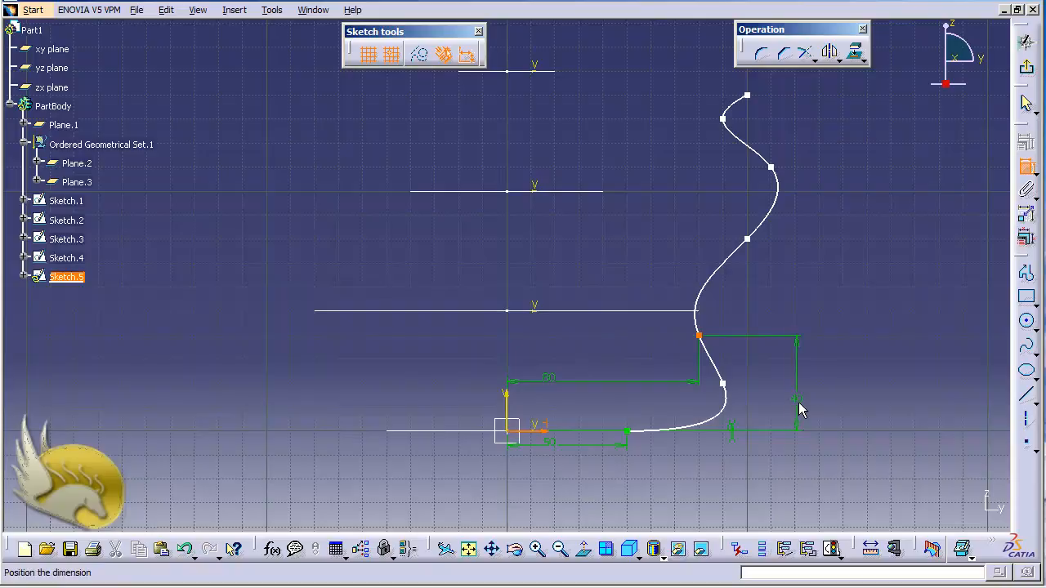
left_click(798, 402)
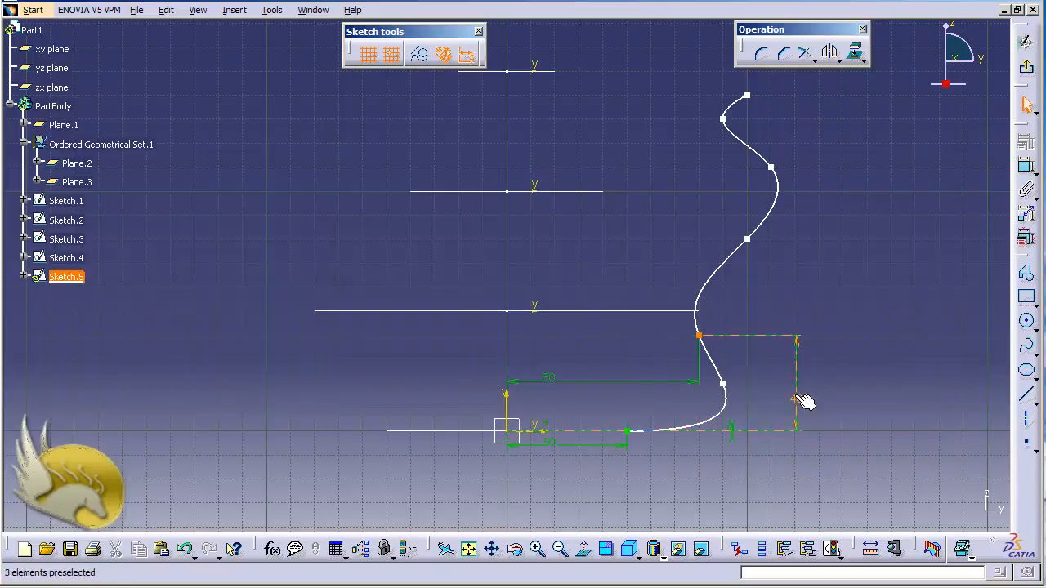
double_click(803, 401)
type("50mm")
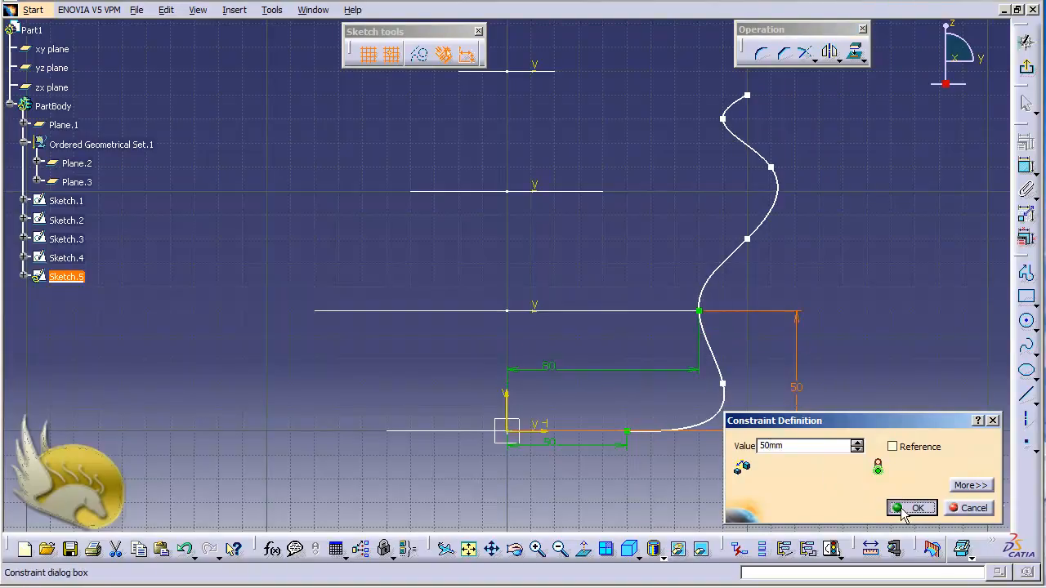
left_click(905, 507)
left_click(866, 417)
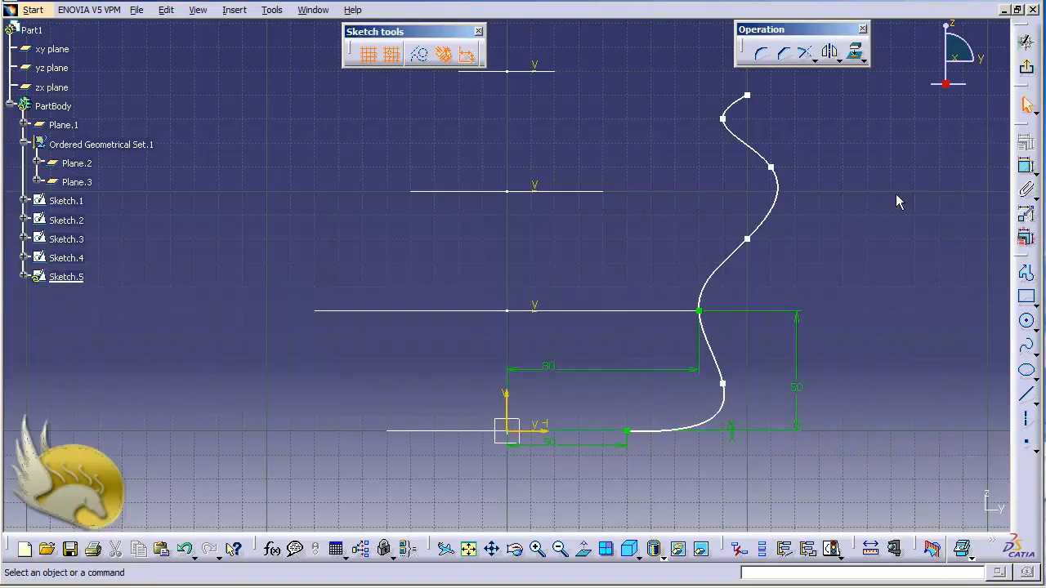
Constrain the spline's fifth control point from the lower end to 40 mm from the vertical axis
left_click(1027, 166)
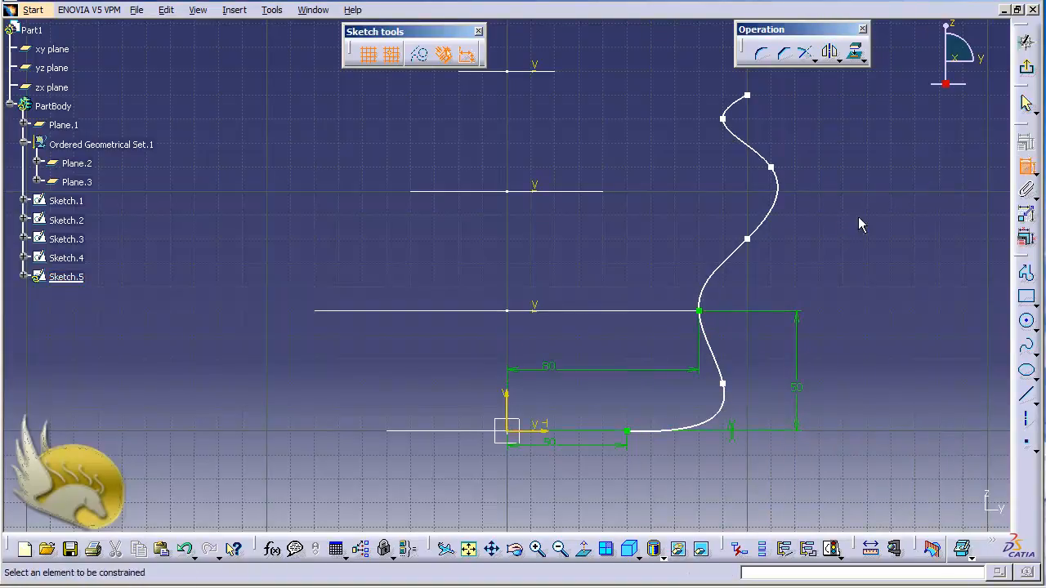
left_click(772, 167)
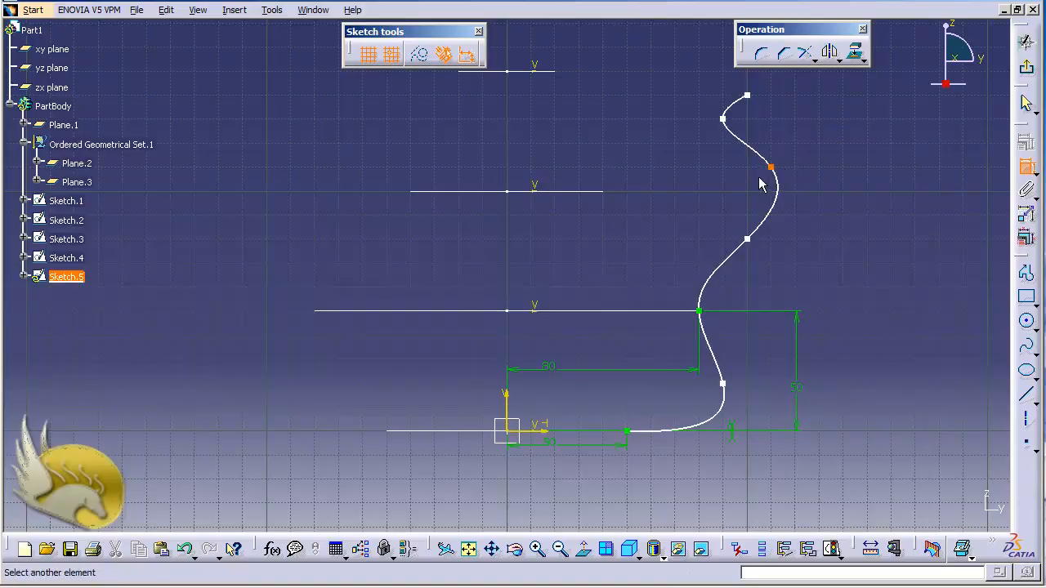
left_click(515, 399)
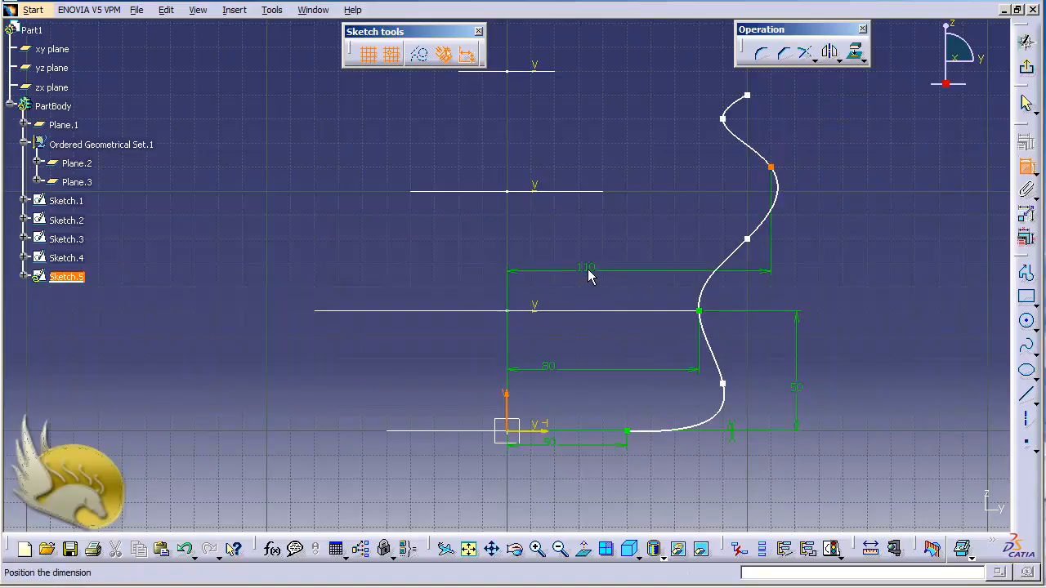
left_click(588, 265)
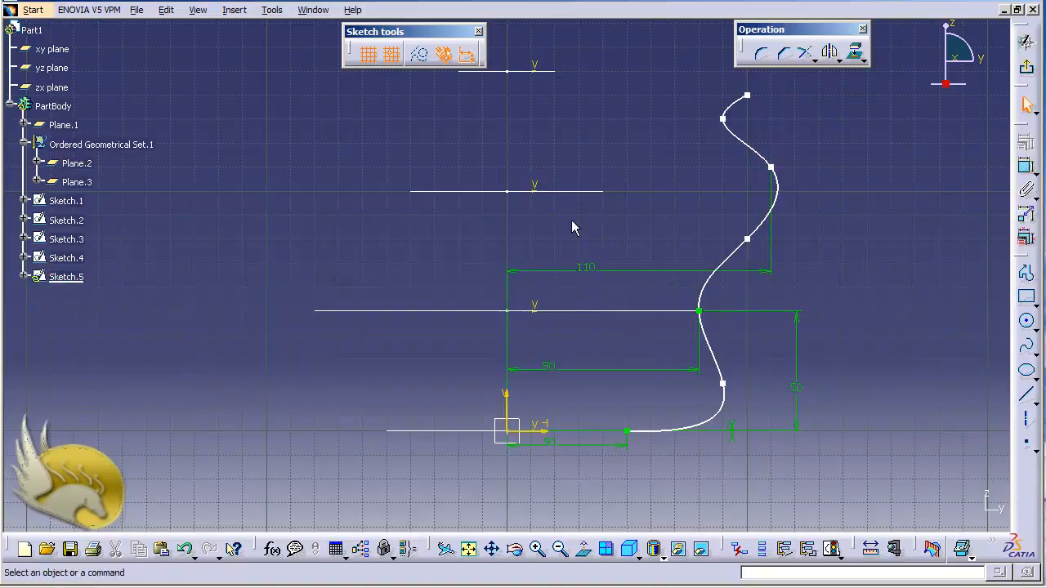
double_click(596, 268)
type("40")
key("Return")
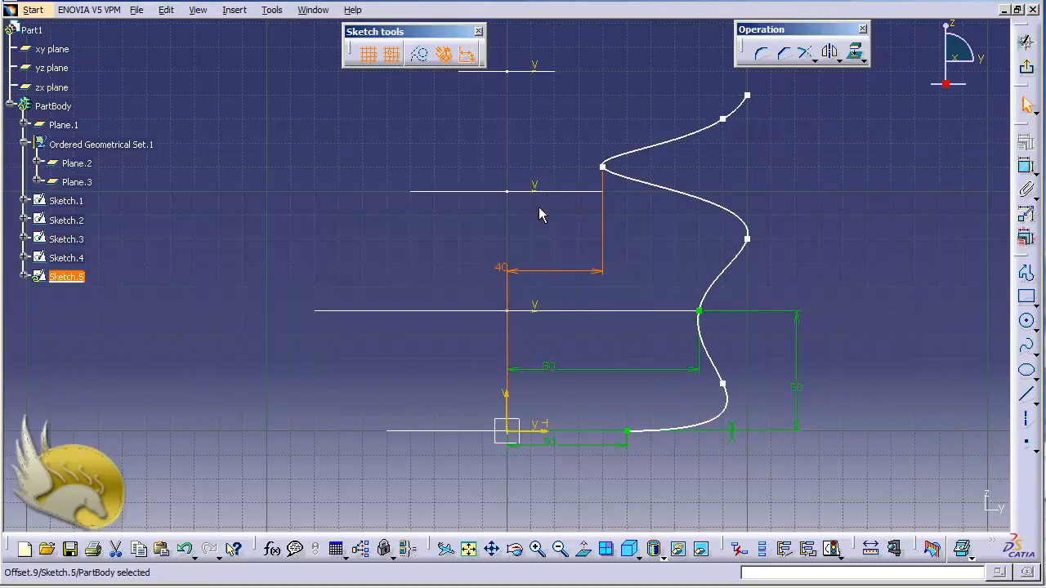
Constrain the spline's fifth control point to a distance of 0 mm from the edge-on circle of Sketch.3
left_click(1026, 166)
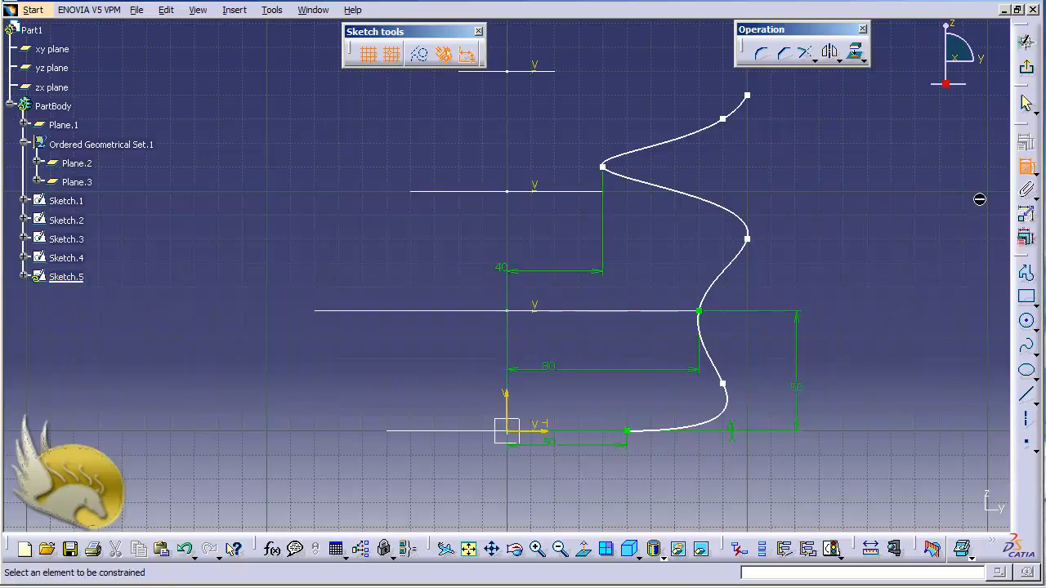
left_click(604, 168)
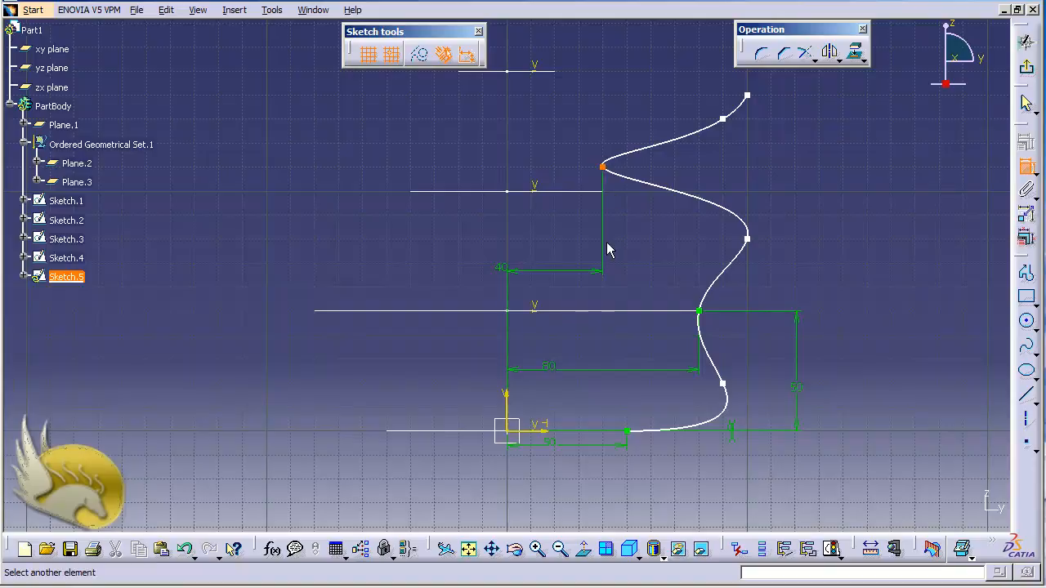
left_click(574, 196)
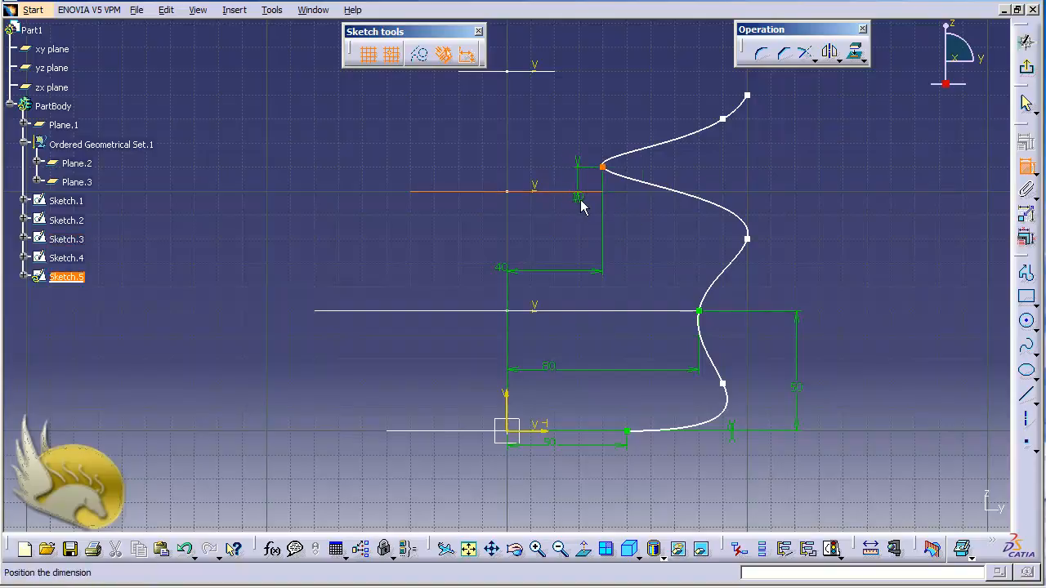
left_click(761, 206)
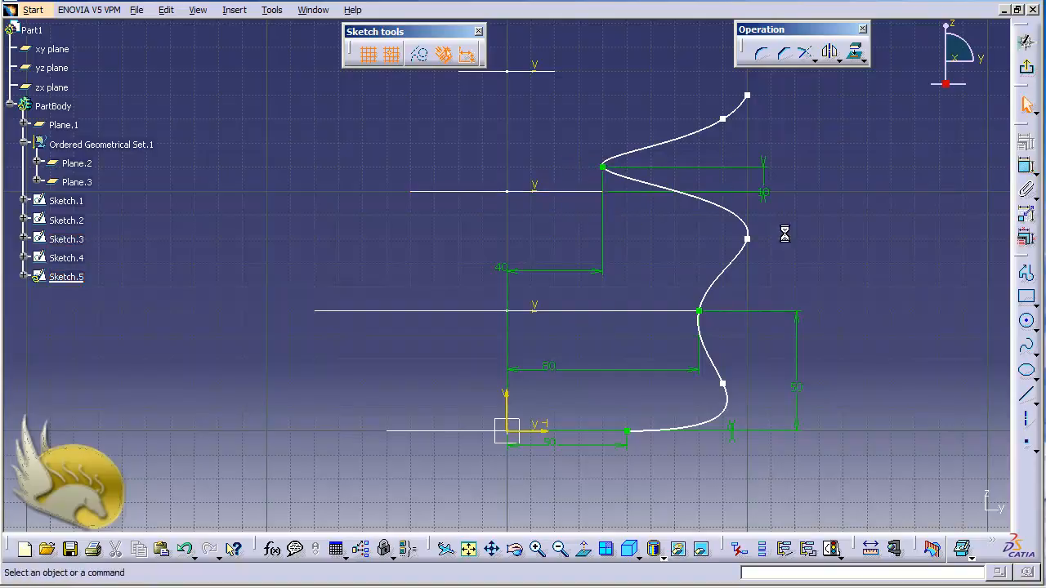
double_click(763, 193)
type("0")
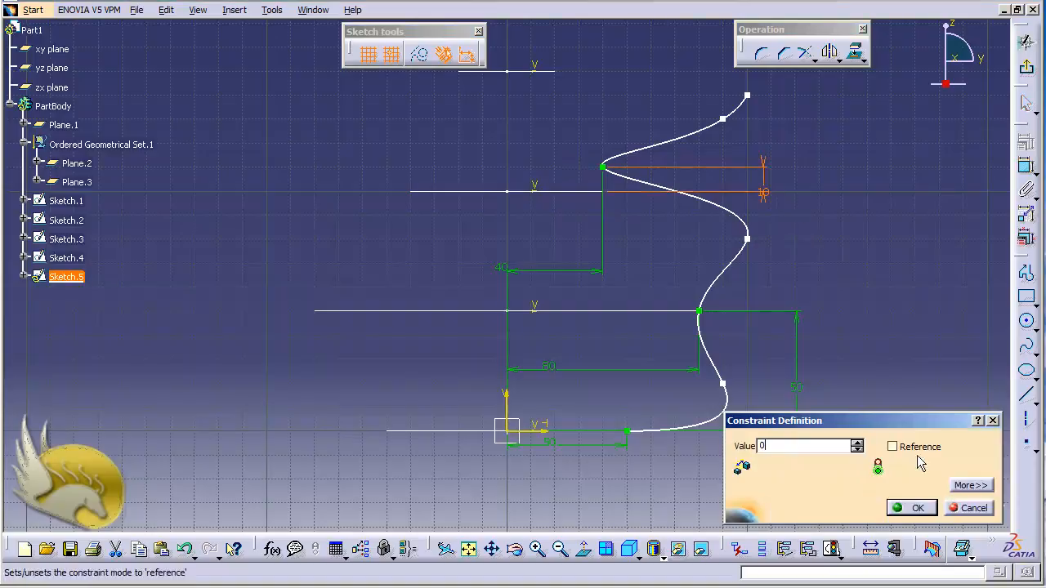
left_click(912, 508)
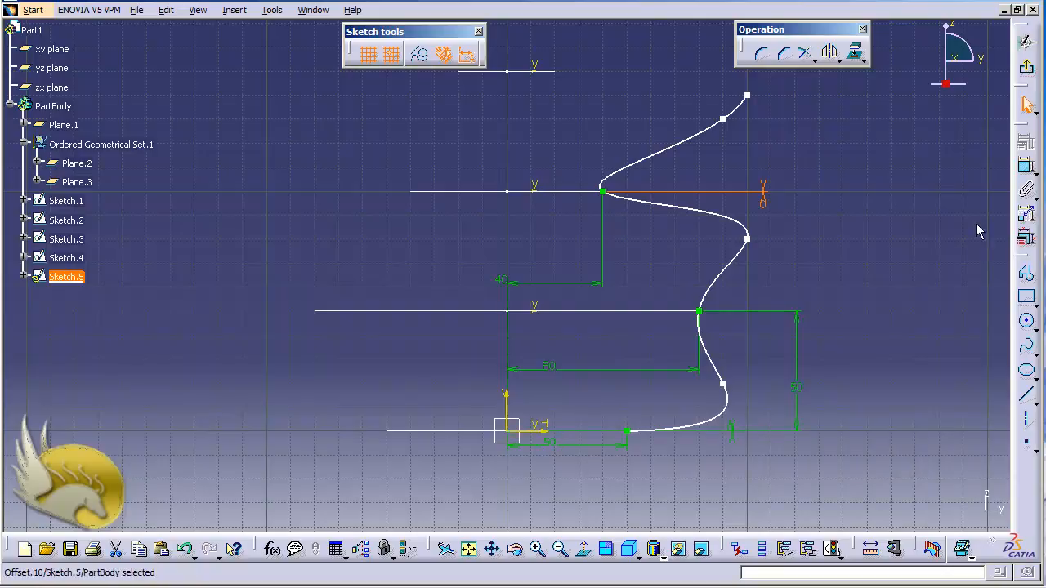
Constrain the spline's upper endpoint to a distance of 20 mm from the vertical axis
left_click(1026, 168)
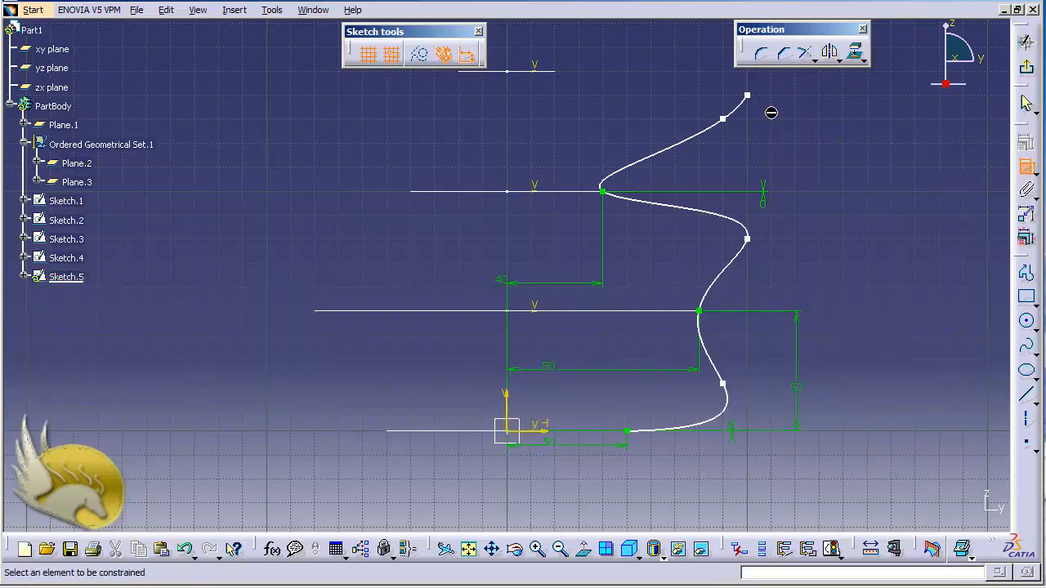
left_click(746, 97)
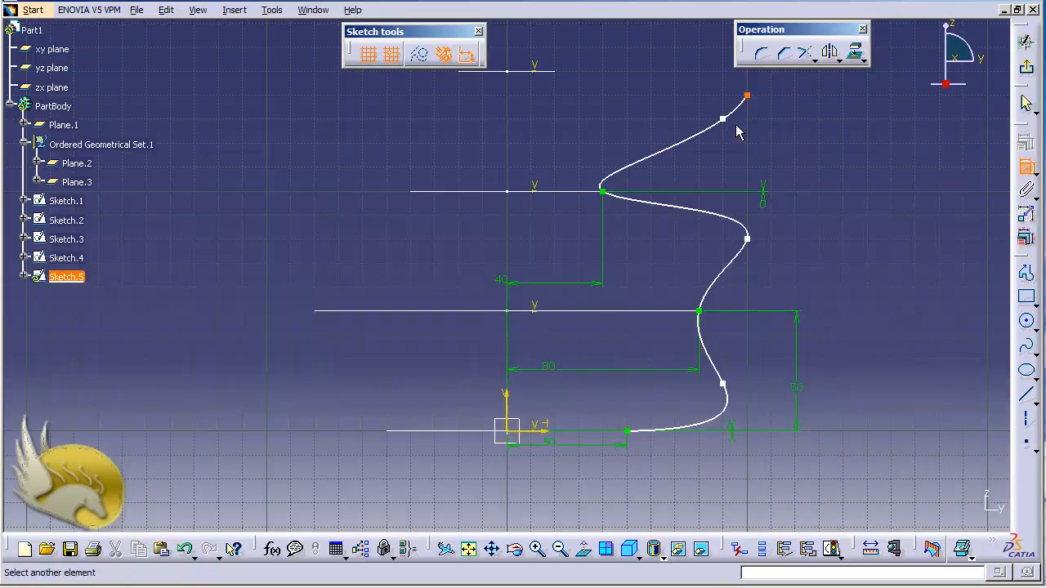
left_click(508, 405)
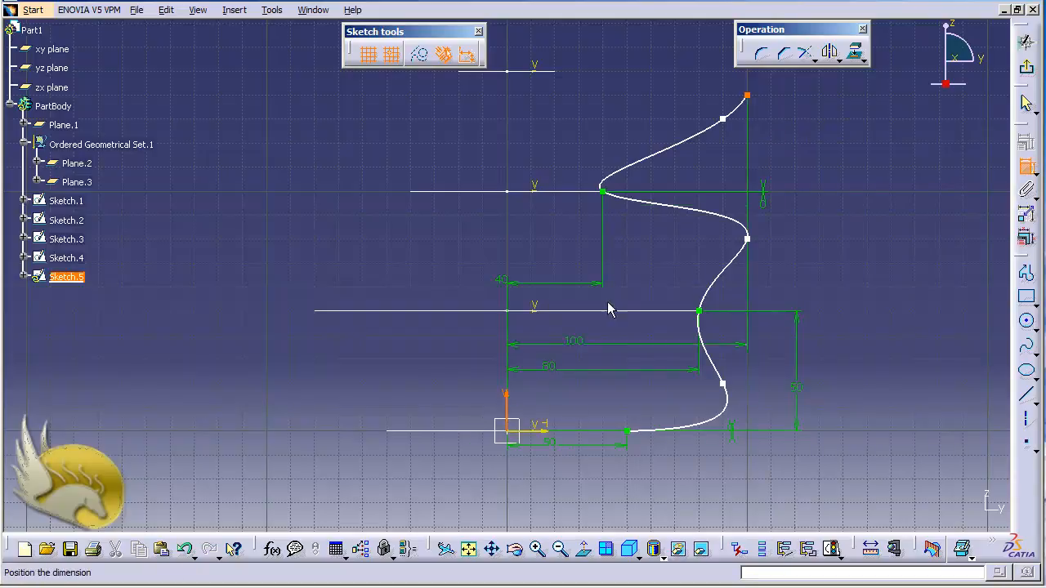
left_click(554, 139)
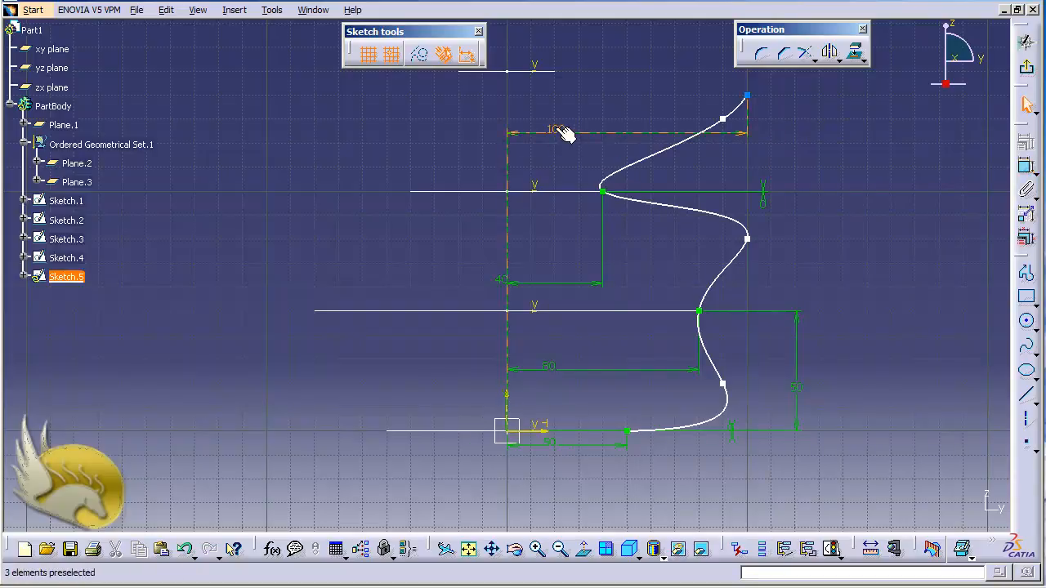
double_click(561, 133)
type("20")
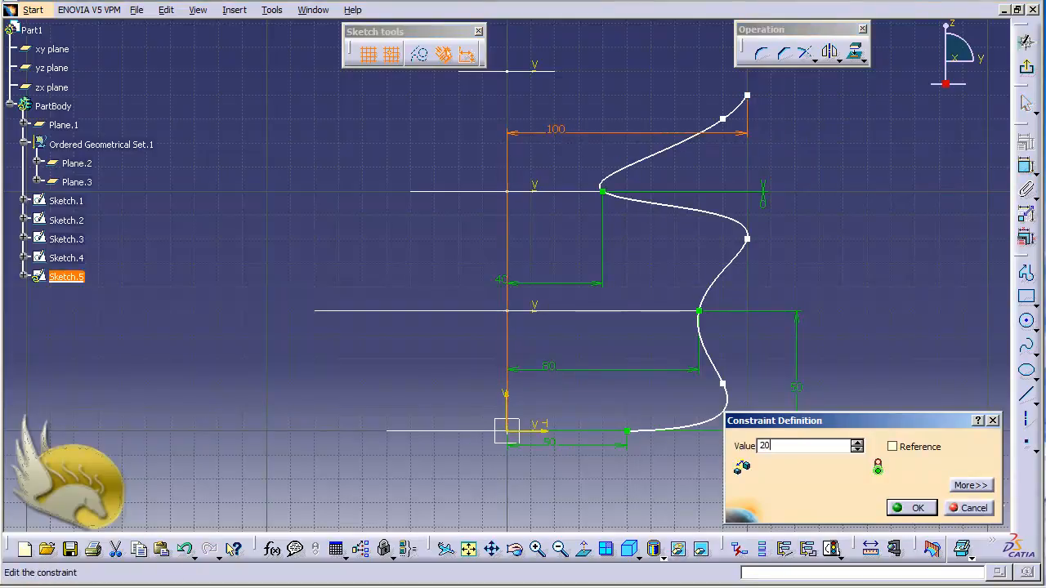
left_click(909, 509)
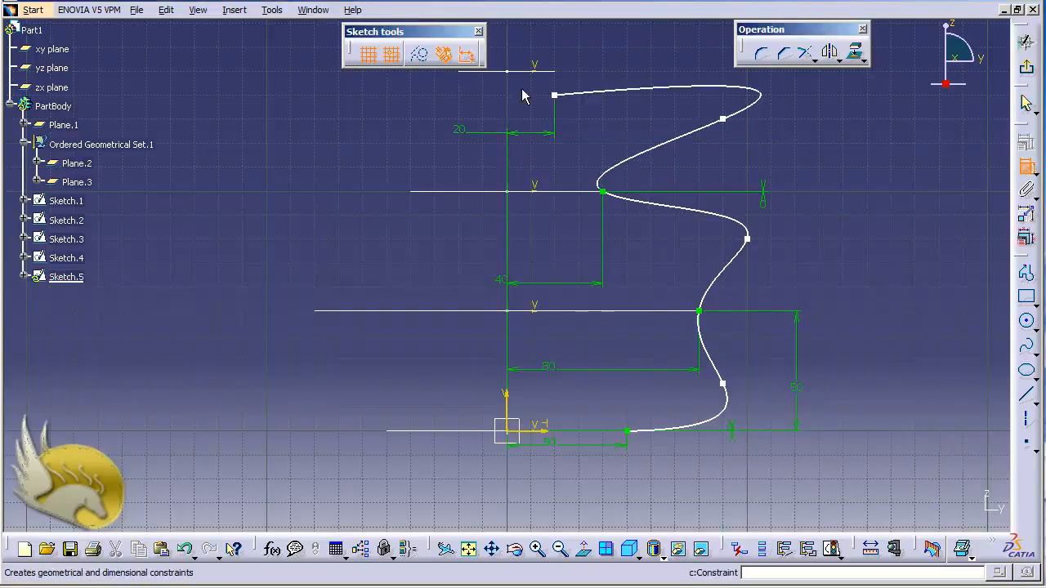
Constrain the spline's upper endpoint to 150 mm above the horizontal axis
left_click(558, 96)
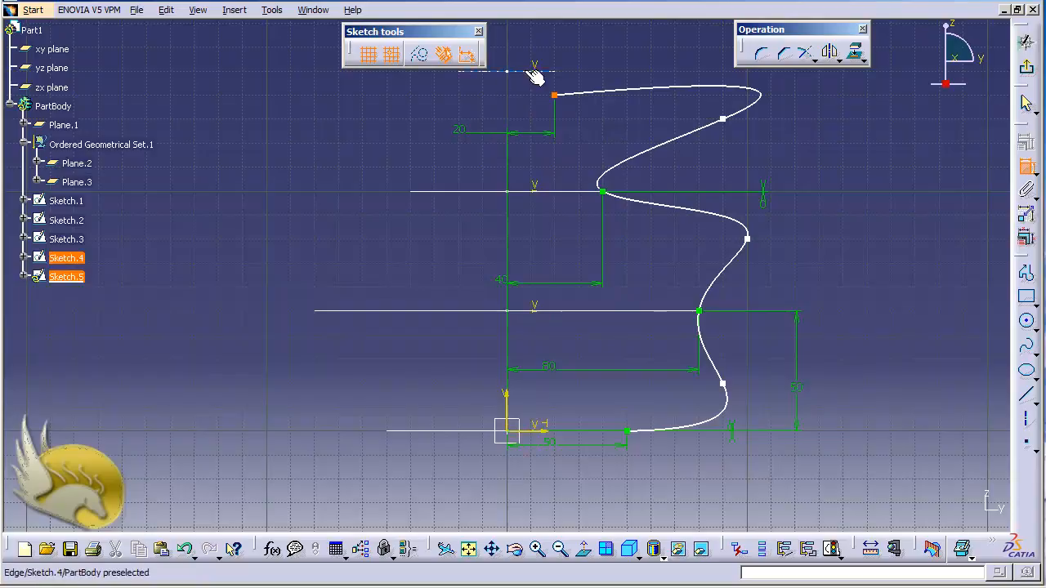
left_click(536, 430)
left_click(865, 320)
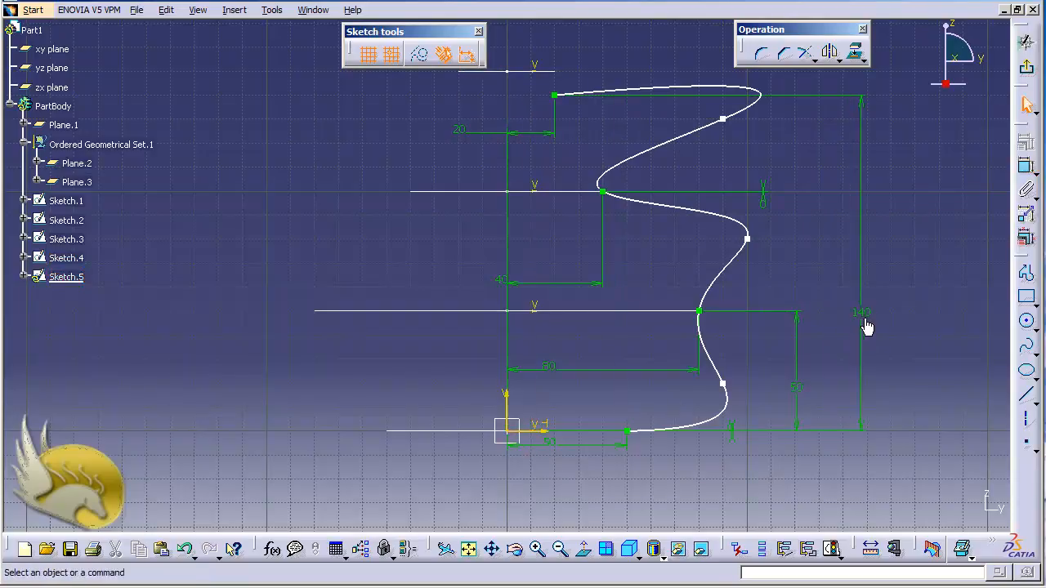
double_click(863, 314)
type("150")
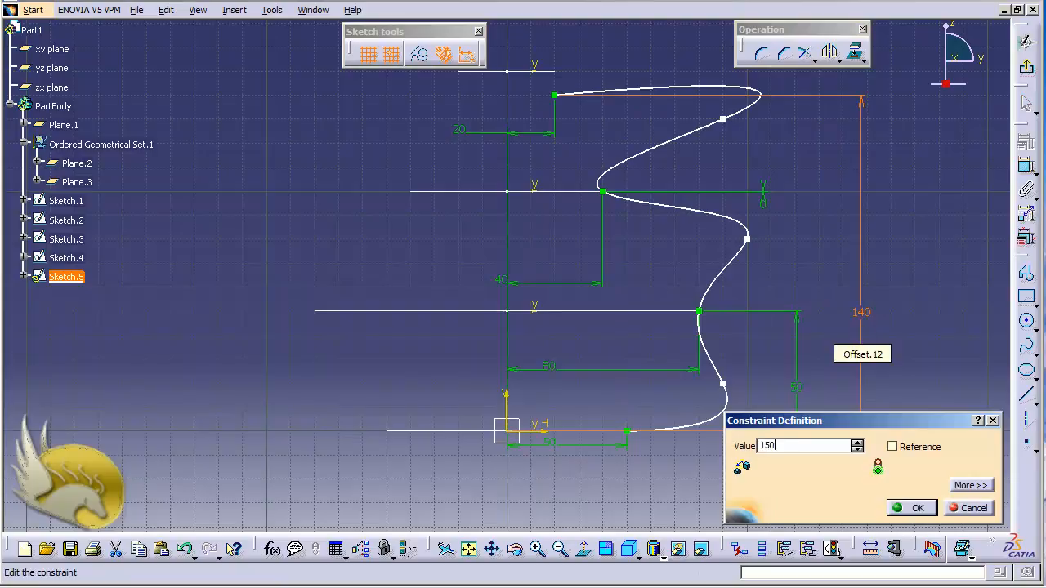
key("Return")
left_click(956, 363)
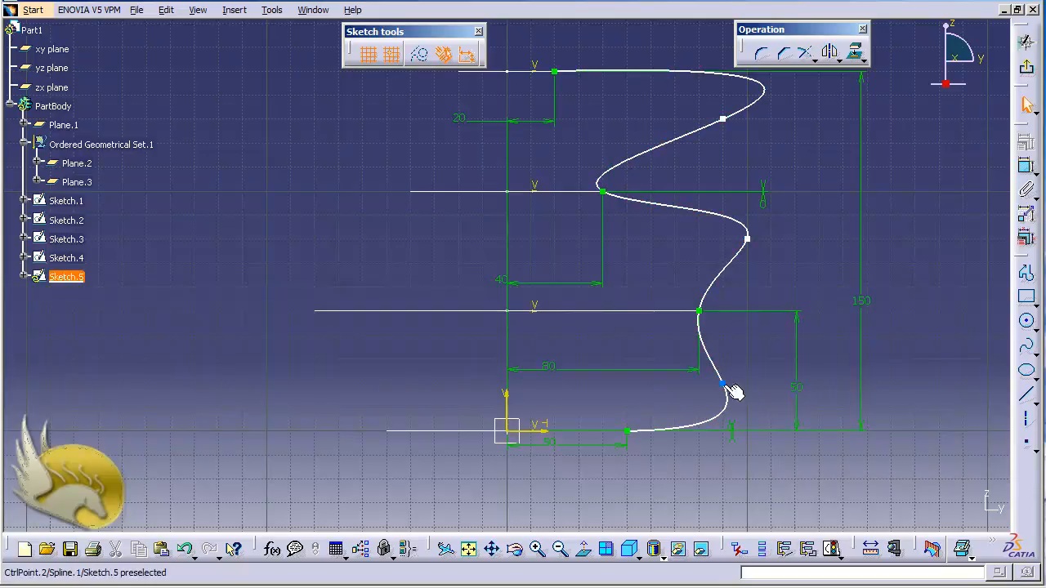
Reshape the spline by pulling its fourth and sixth control points toward the vertical axis and raising the second, and exit the sketch
left_click_drag(724, 384, 699, 385)
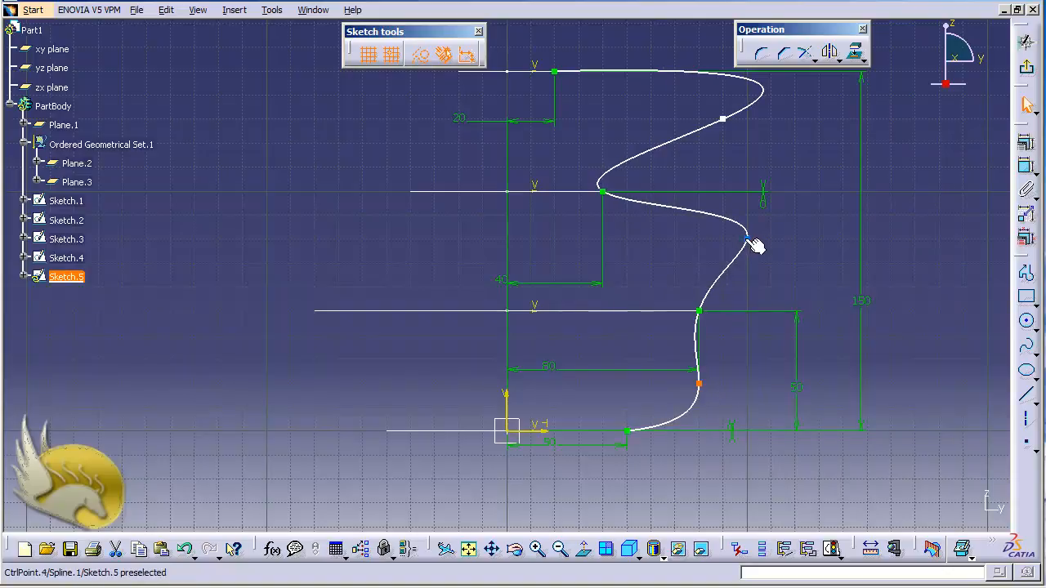
left_click_drag(747, 238, 700, 238)
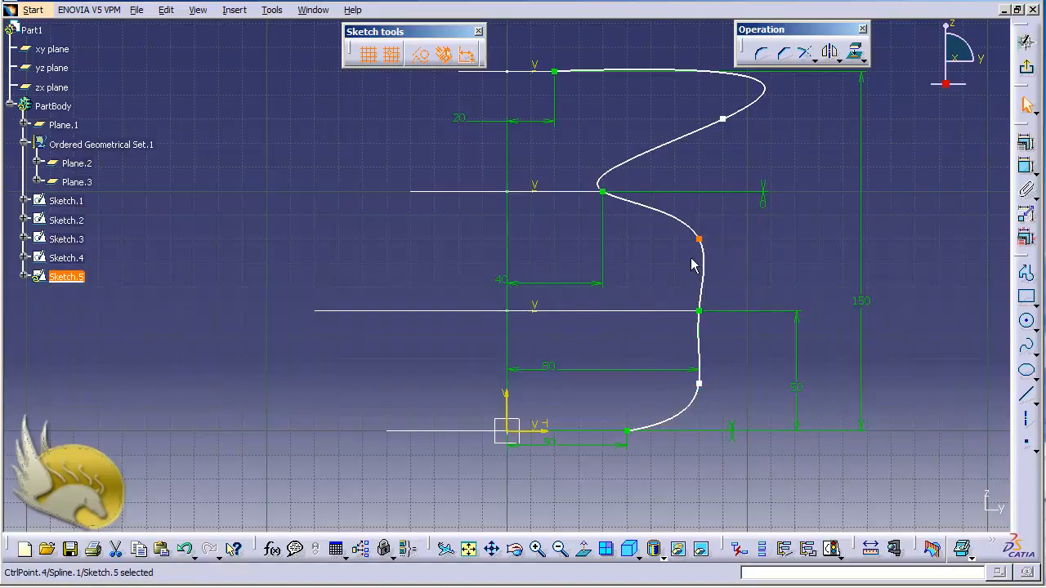
left_click_drag(722, 119, 649, 140)
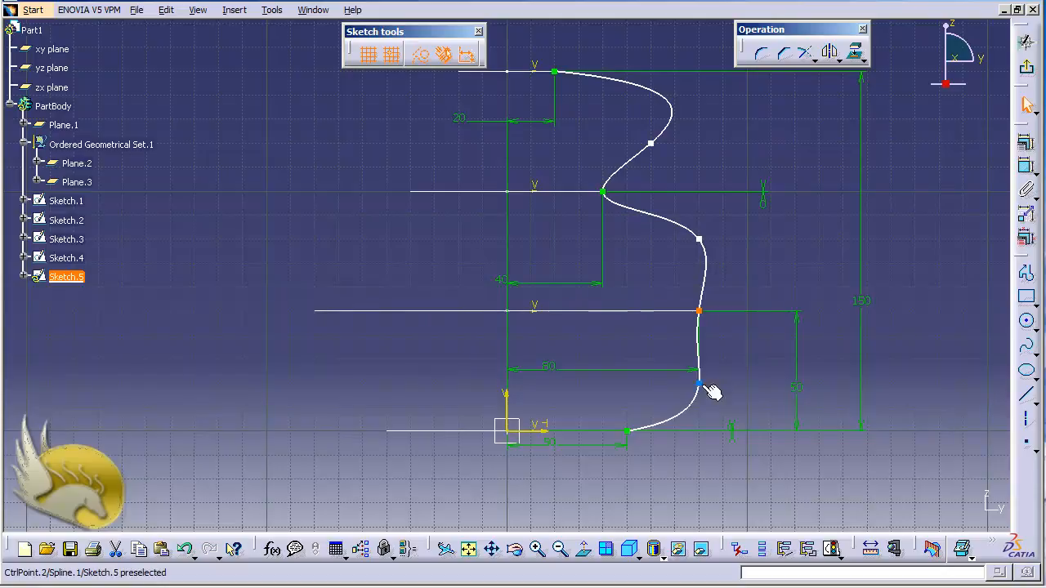
left_click_drag(708, 387, 725, 360)
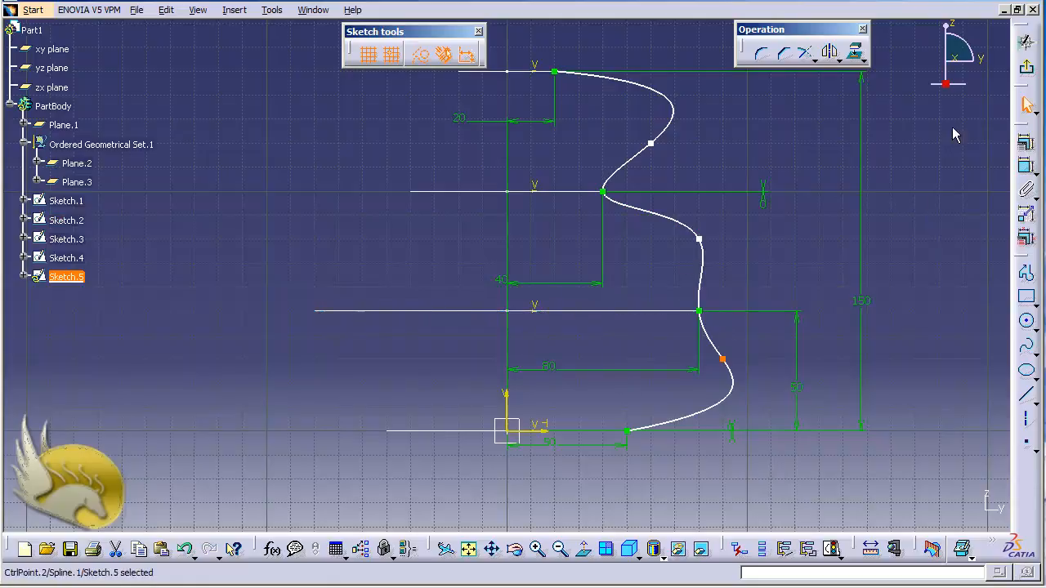
left_click(1026, 67)
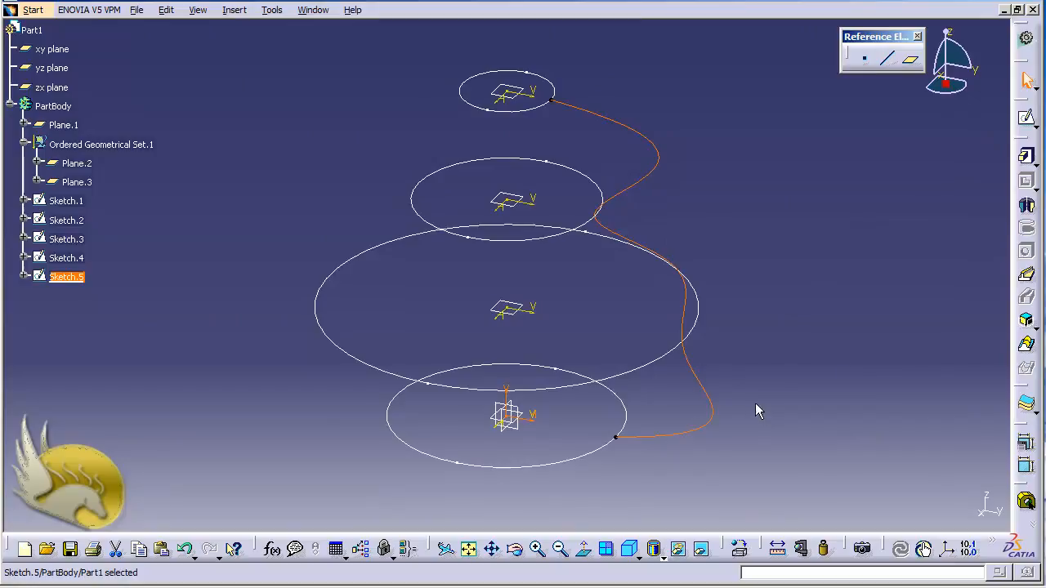
left_click(703, 72)
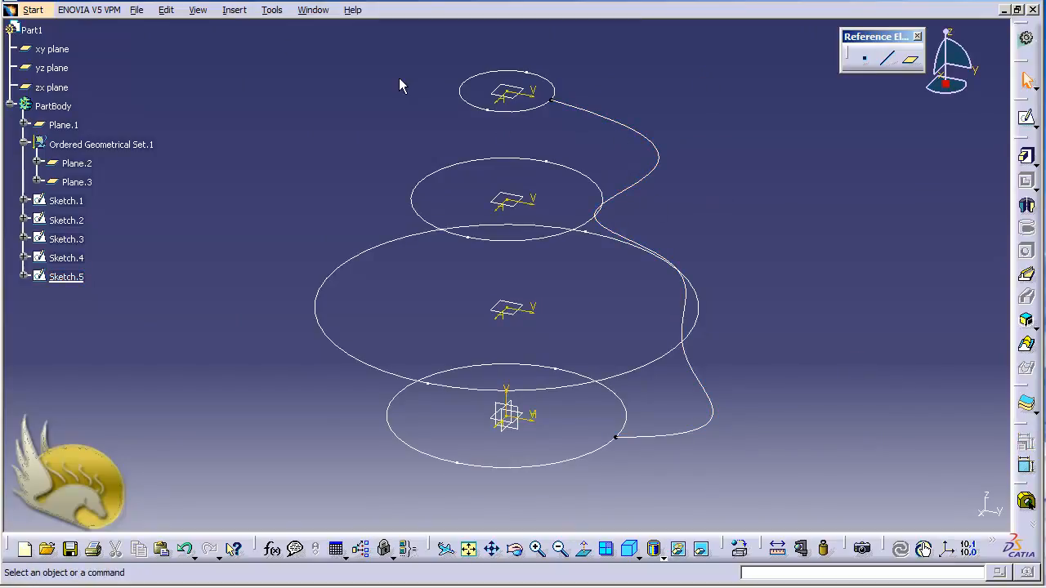
Try a multi-sections solid using the four circles as sections from top to bottom: Sketch.4, Sketch.3, Sketch.2 and Sketch.1
left_click(229, 14)
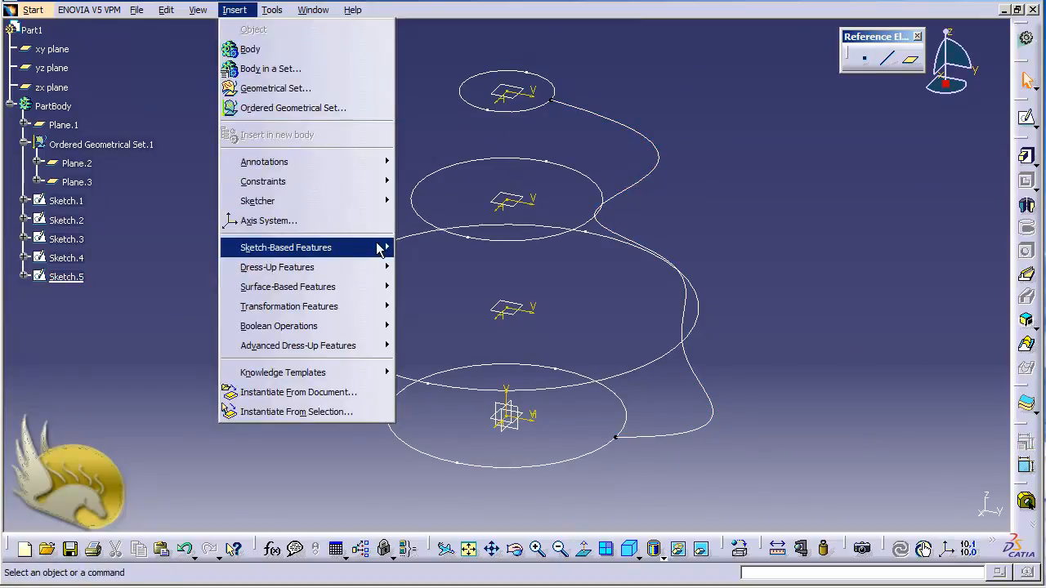
mouse_move(378, 247)
left_click(454, 444)
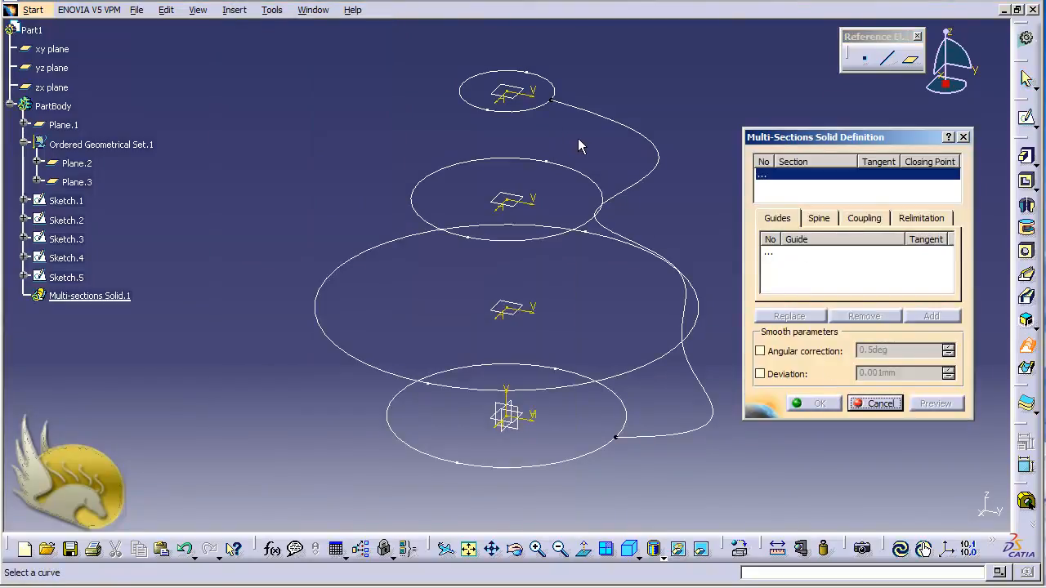
left_click(527, 108)
left_click(543, 165)
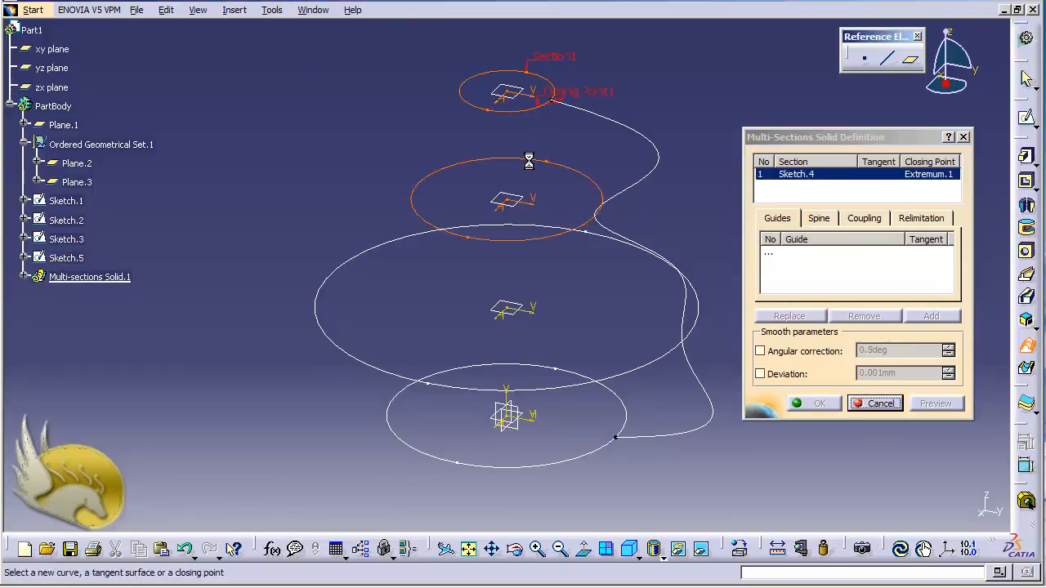
left_click(613, 247)
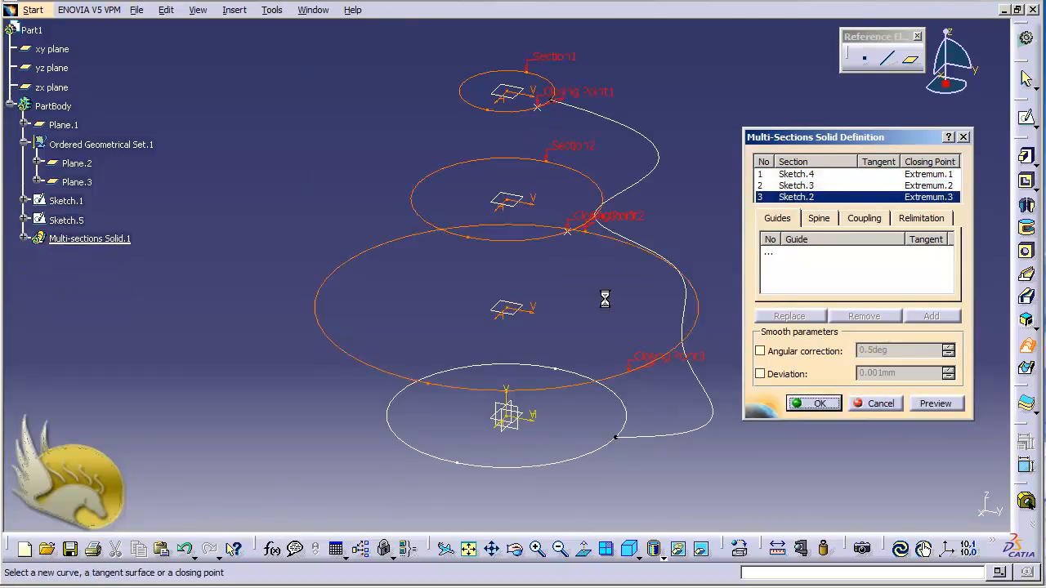
left_click(541, 375)
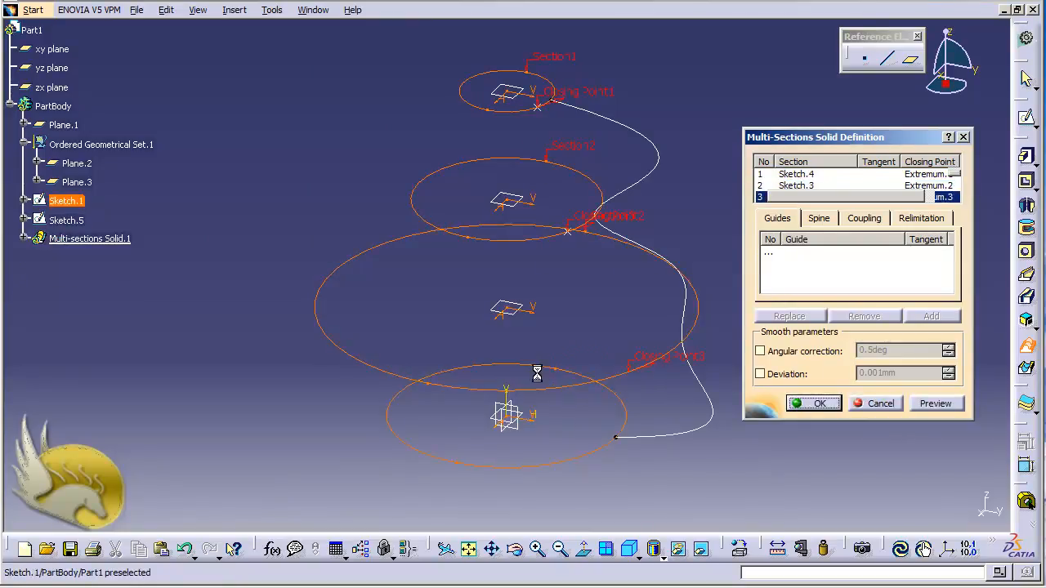
Preview the multi-sections solid with Sketch.5 as its only guide, and cancel the definition
left_click(766, 254)
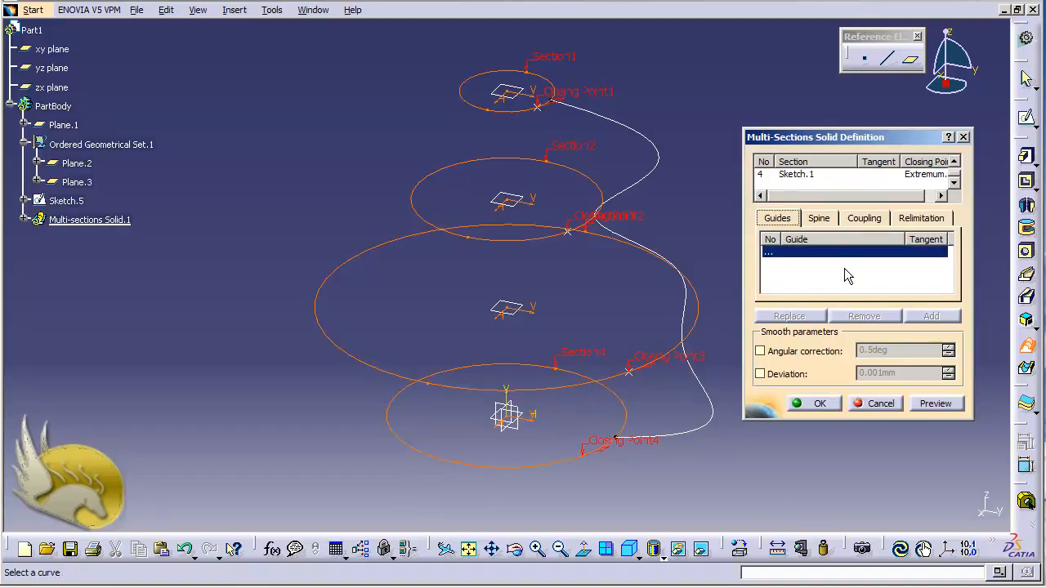
left_click(667, 160)
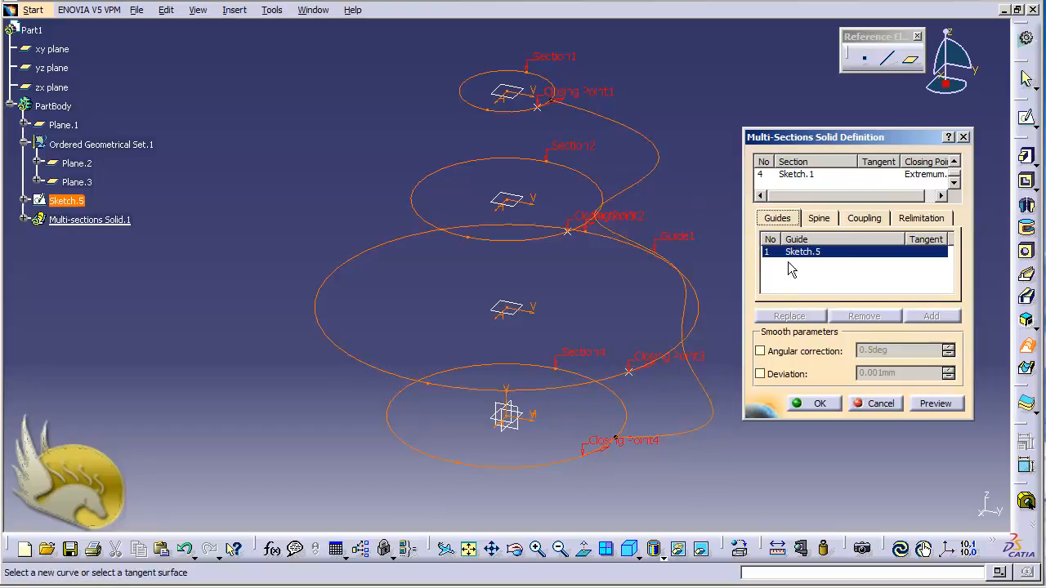
left_click(924, 403)
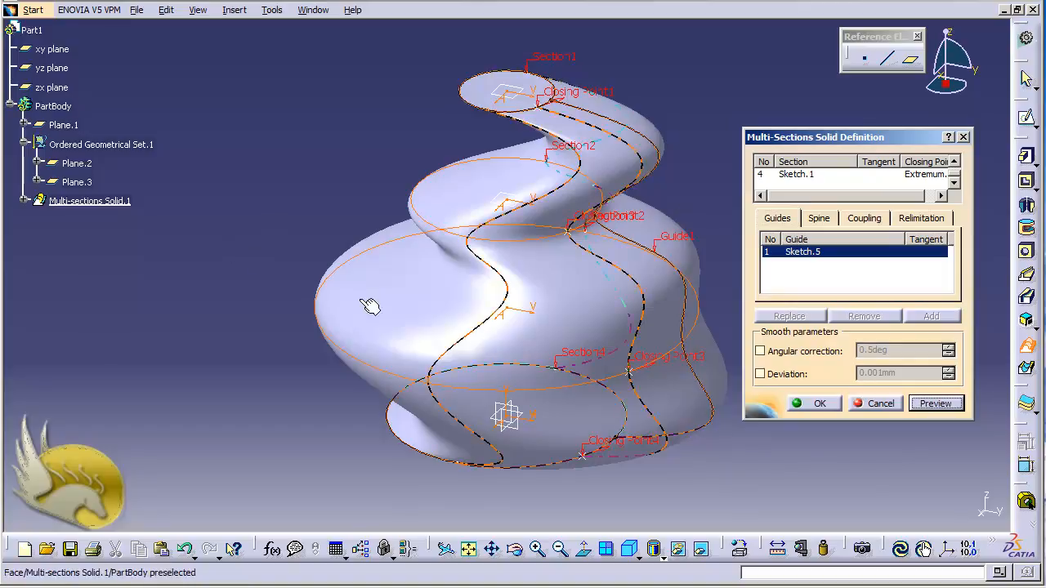
left_click(873, 404)
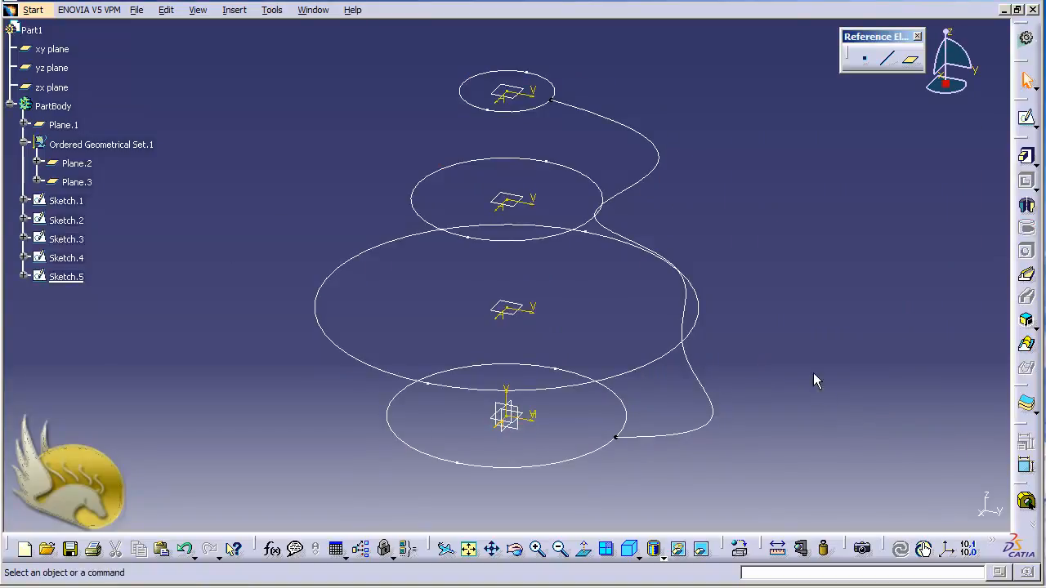
left_click(660, 163)
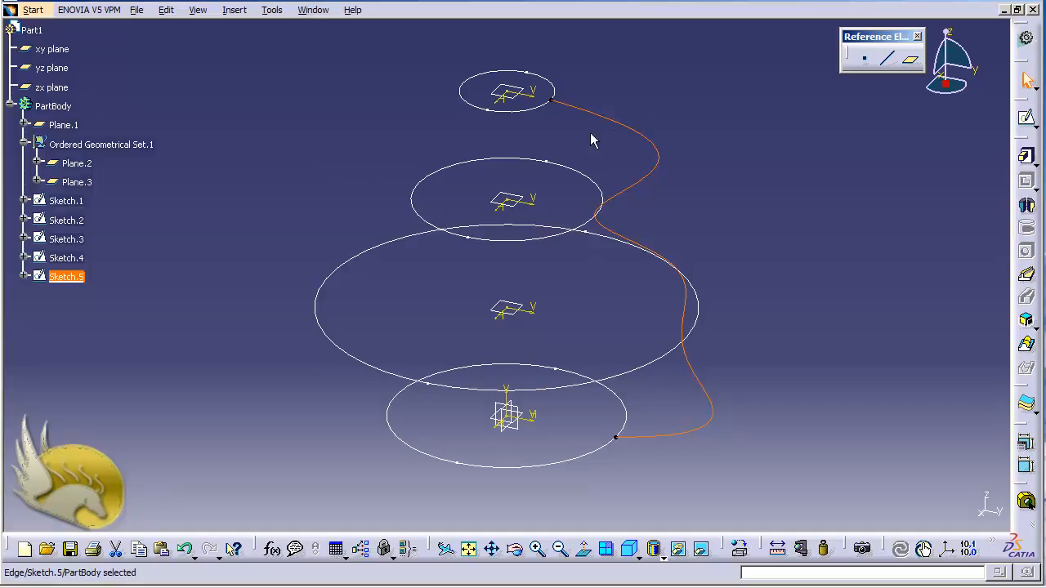
left_click(641, 137)
left_click(376, 124)
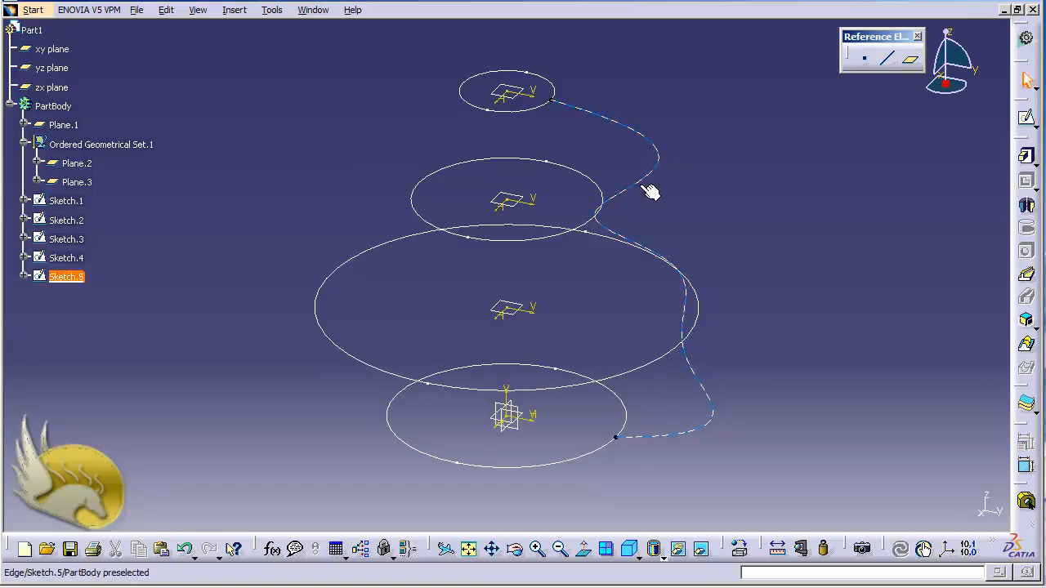
Start a sketch on the yz plane and project the Sketch.5 spline onto it with Project 3D Elements
left_click(55, 69)
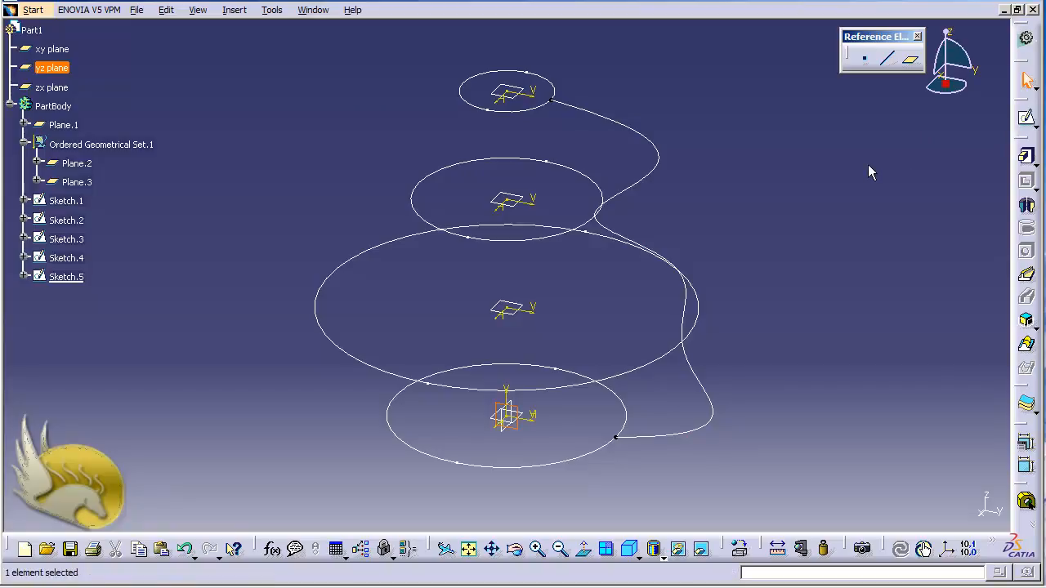
left_click(1023, 119)
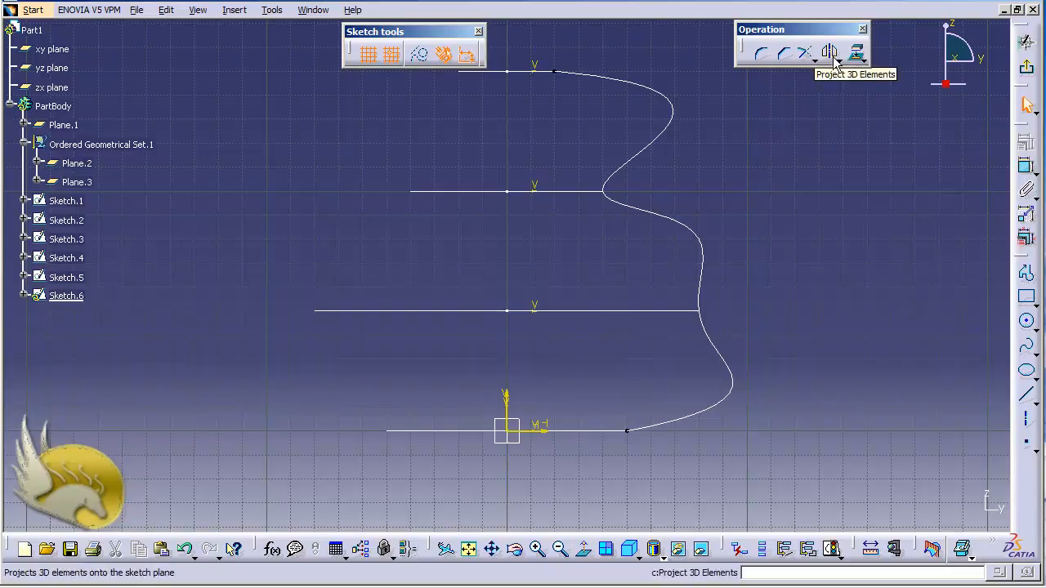
left_click(235, 10)
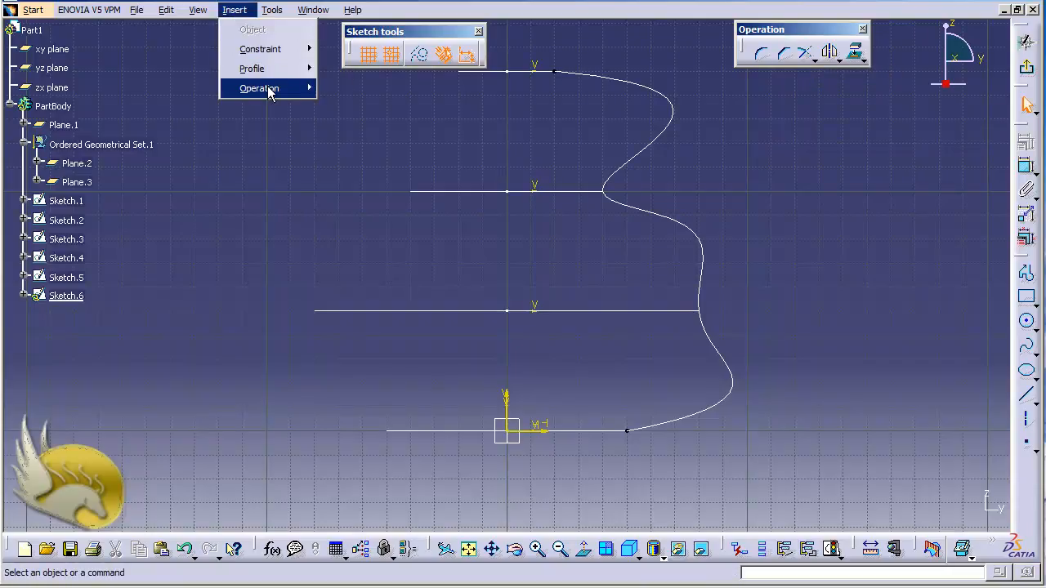
mouse_move(274, 88)
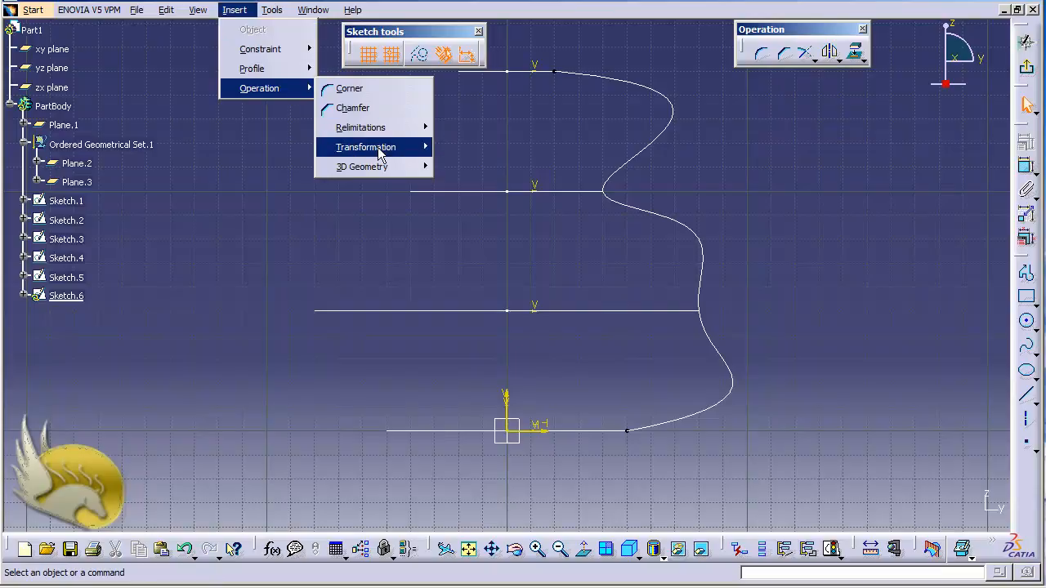
mouse_move(380, 155)
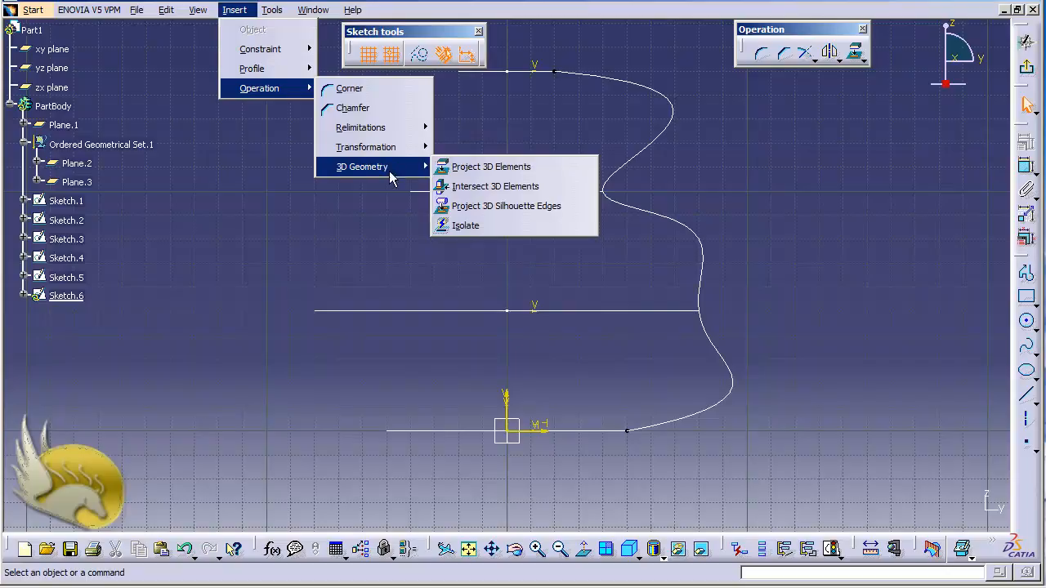
left_click(482, 169)
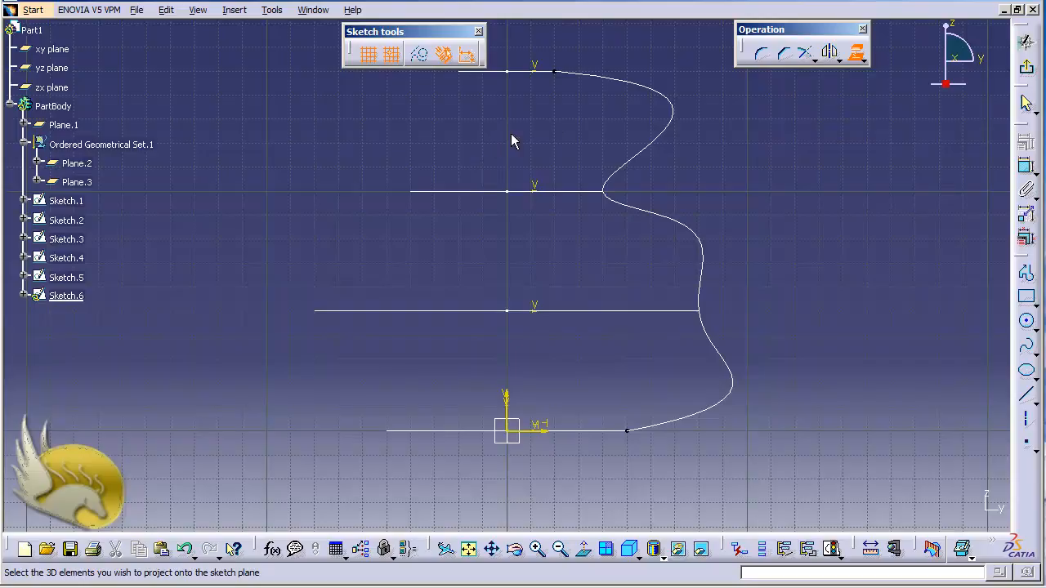
left_click(673, 106)
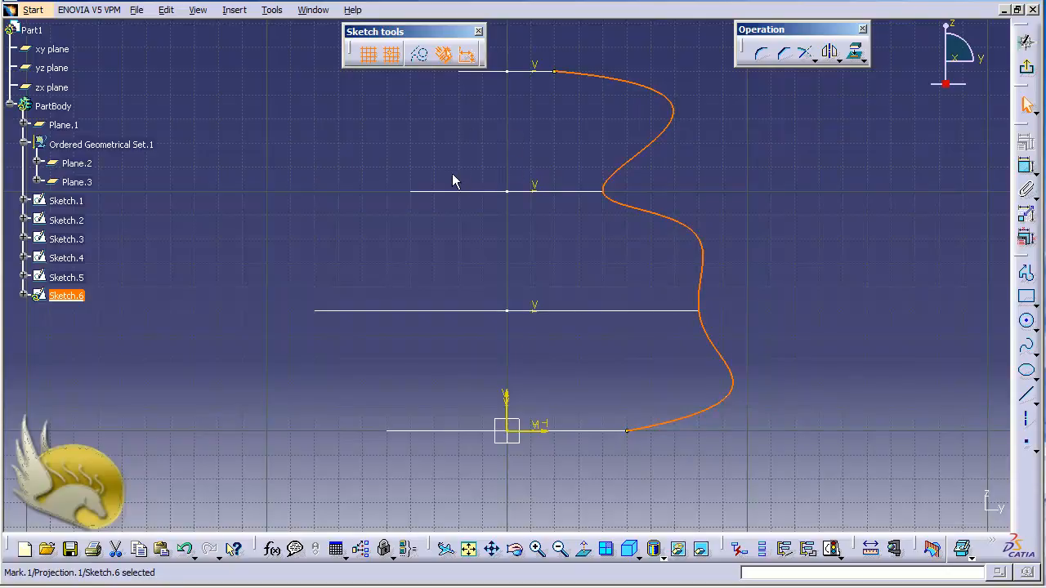
Flip the projected spline about the vertical axis with Symmetry, without duplicating it, and exit the sketch
left_click(679, 124)
left_click(840, 60)
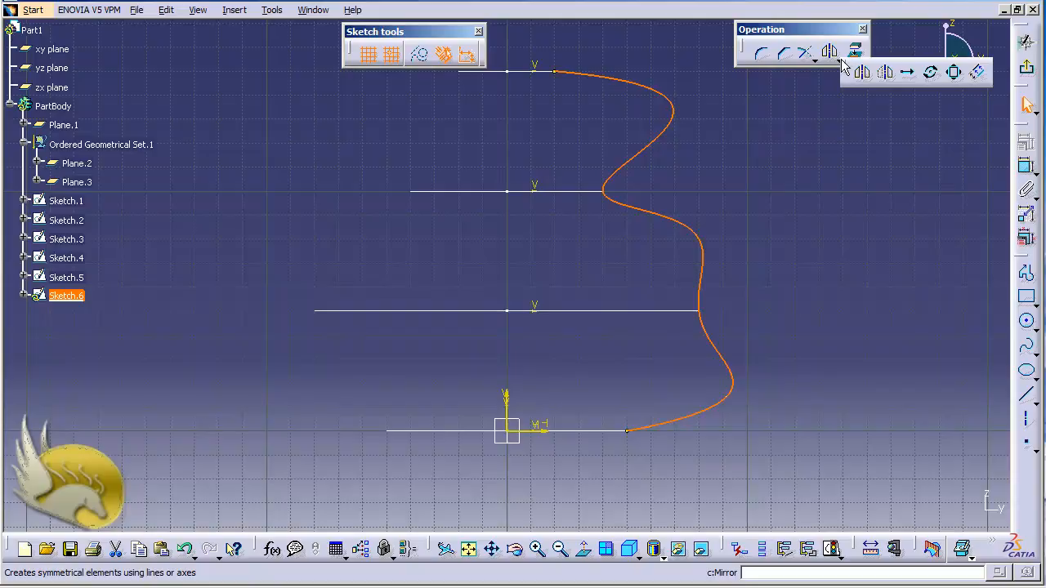
left_click(234, 11)
mouse_move(273, 92)
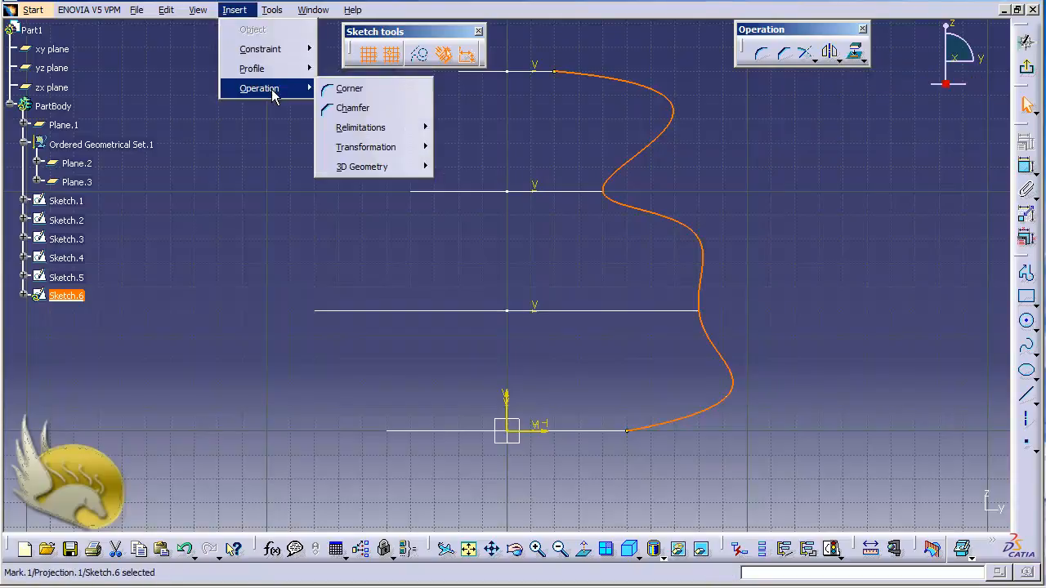
mouse_move(380, 151)
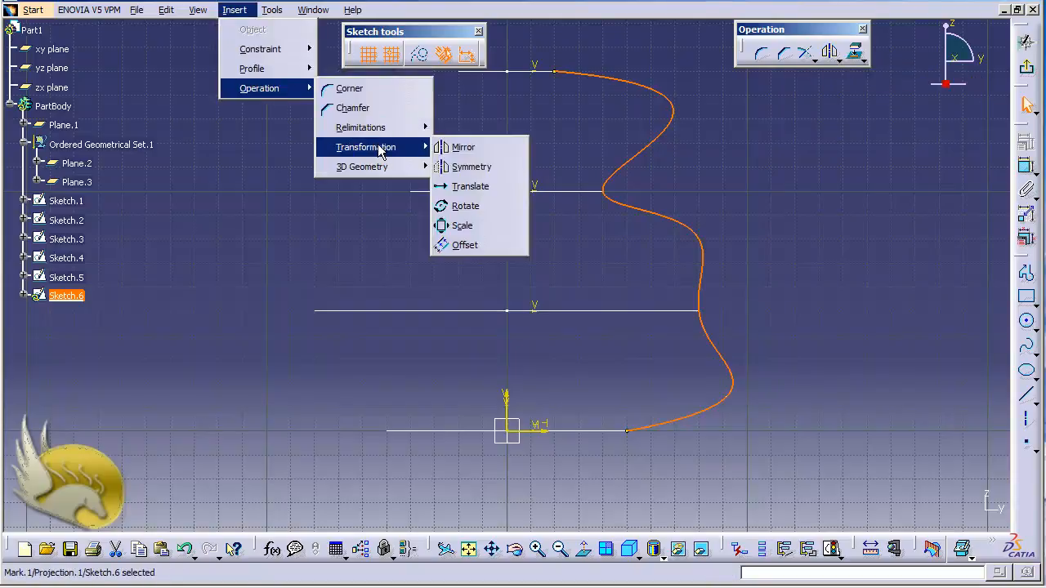
left_click(474, 167)
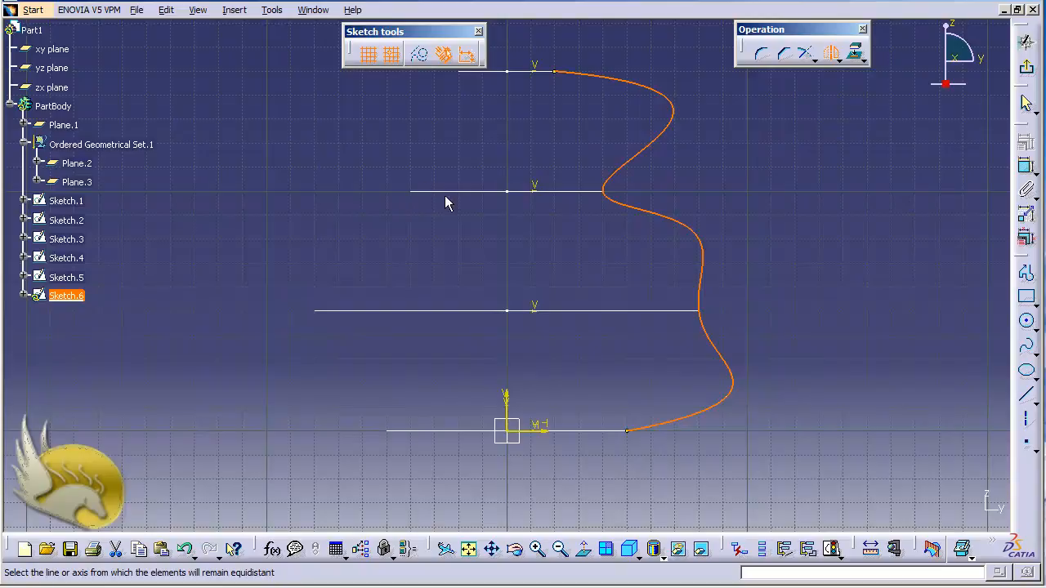
left_click(507, 400)
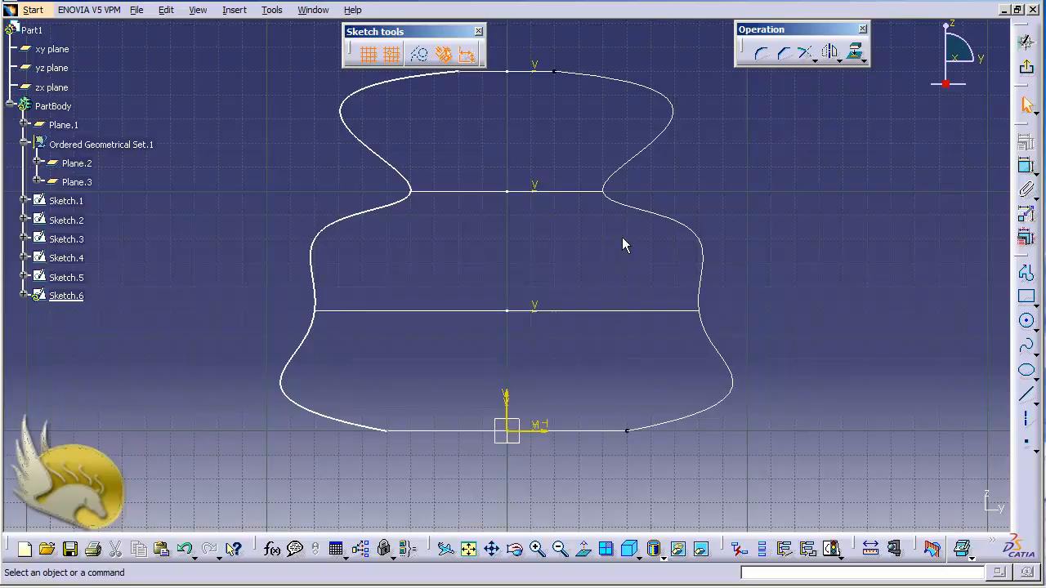
left_click(1027, 69)
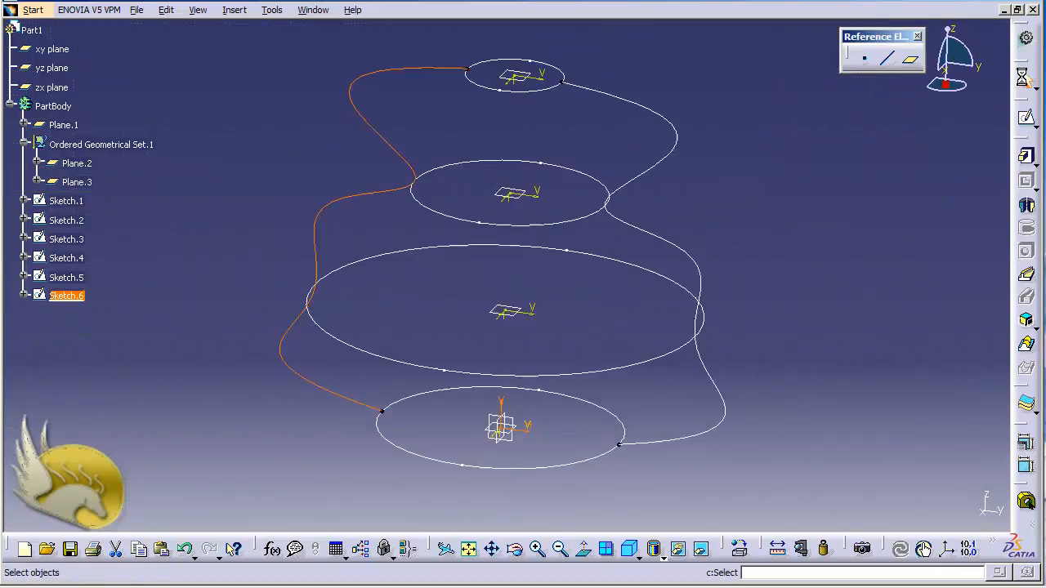
Start a multi-sections solid with the four circles as sections from top to bottom: Sketch.4, Sketch.3, Sketch.2 and Sketch.1
left_click(689, 77)
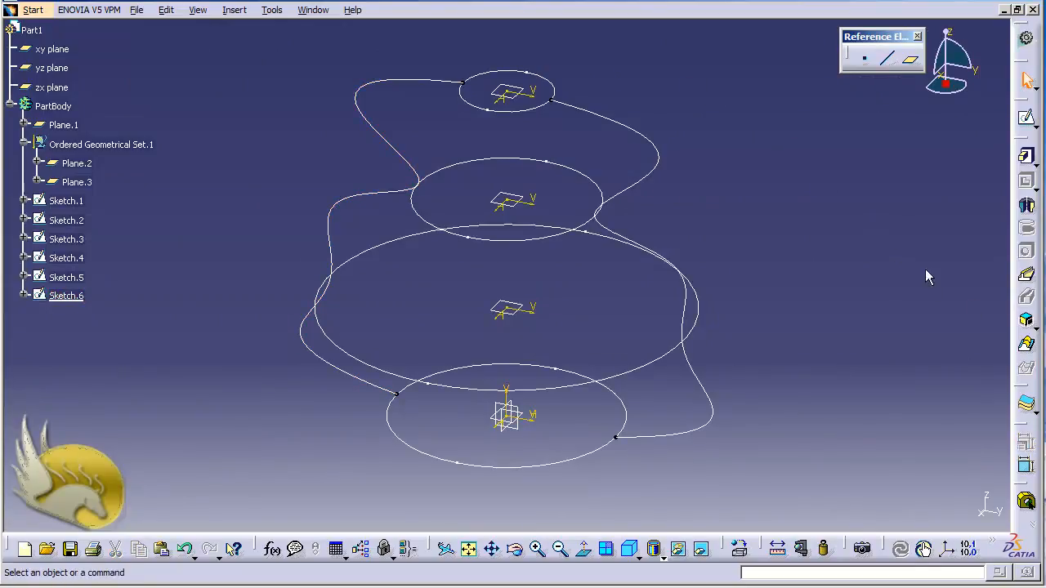
left_click(1027, 227)
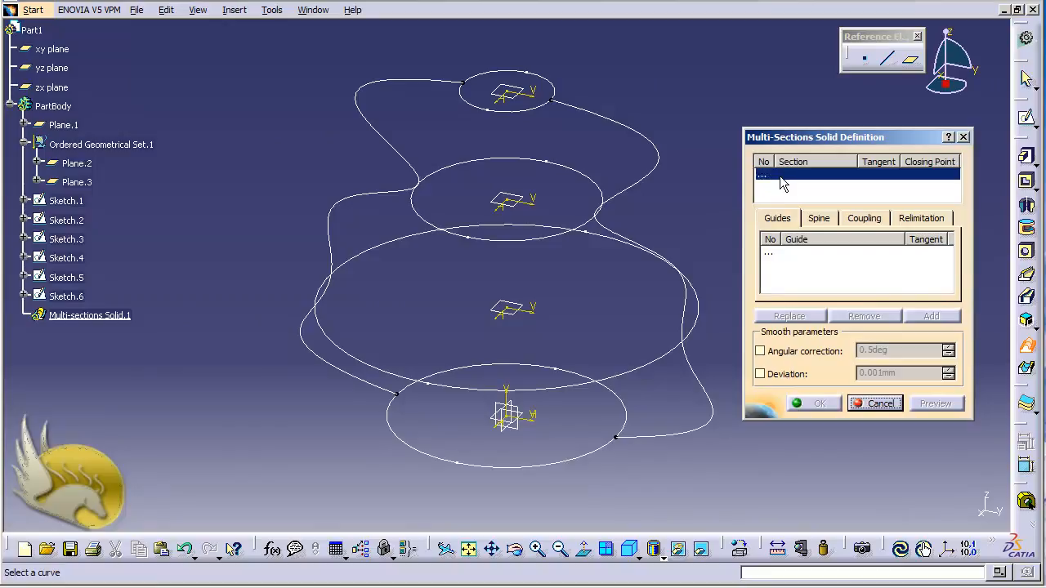
left_click(540, 109)
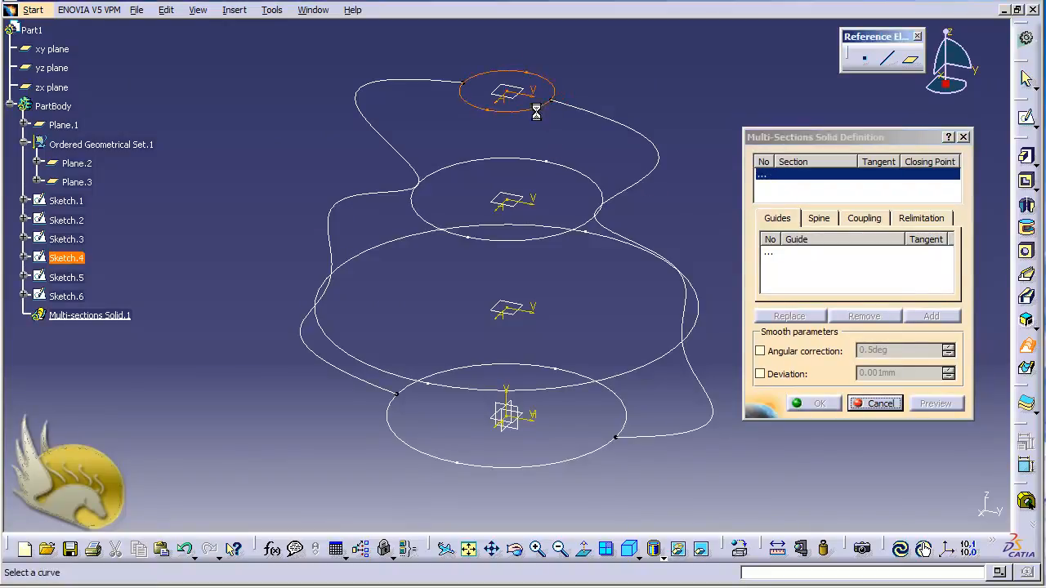
left_click(517, 159)
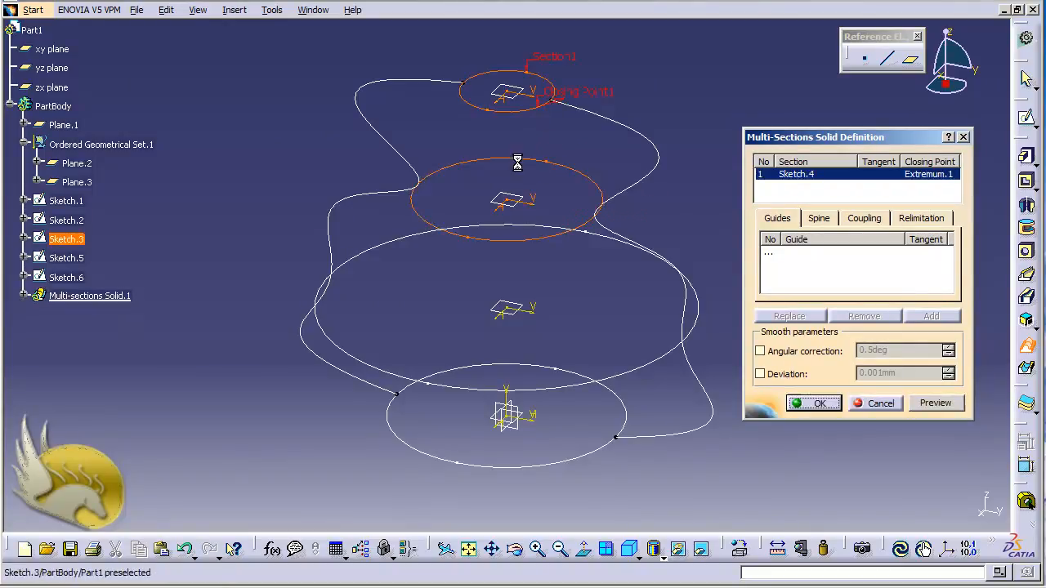
left_click(416, 244)
left_click(479, 367)
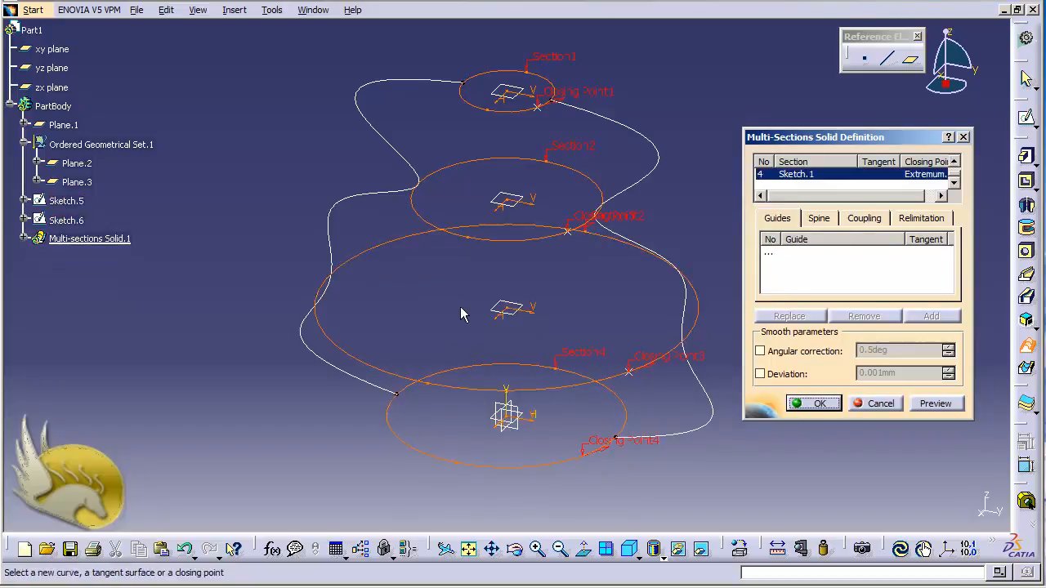
Add the two side splines, Sketch.5 and Sketch.6, as guides, preview the multi-sections solid and create it
left_click(772, 252)
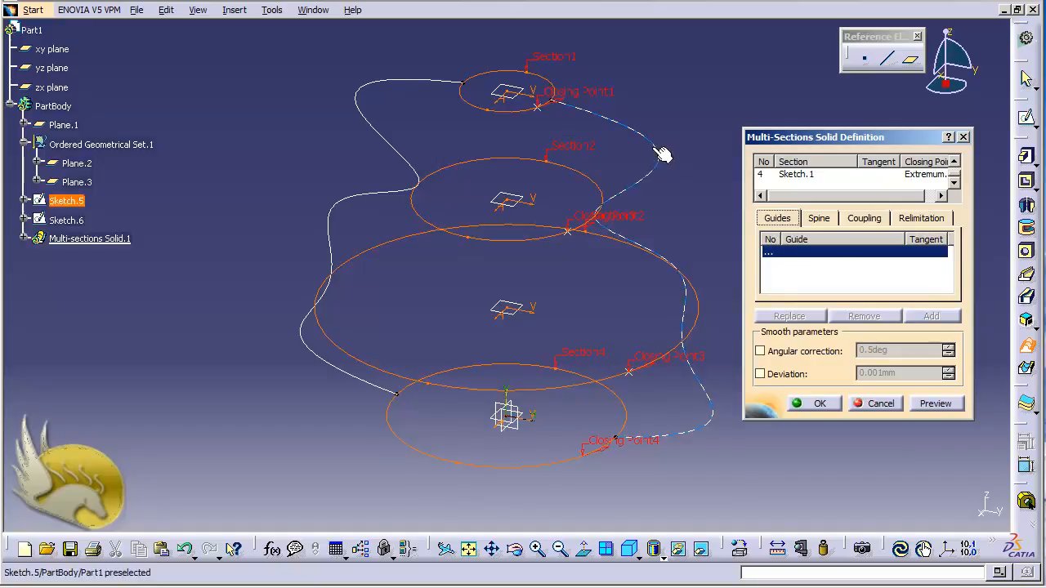
left_click(656, 180)
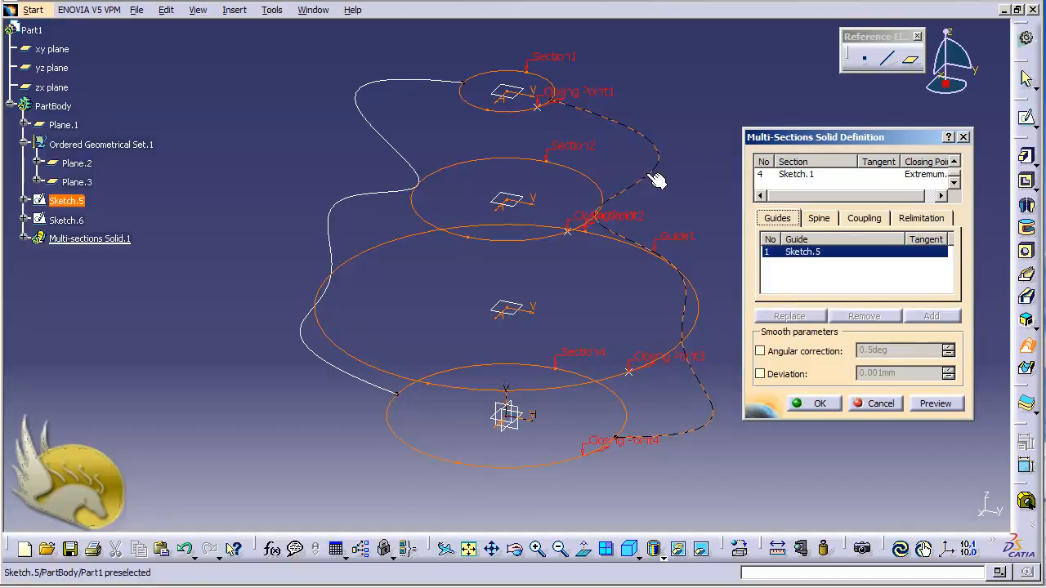
left_click(367, 96)
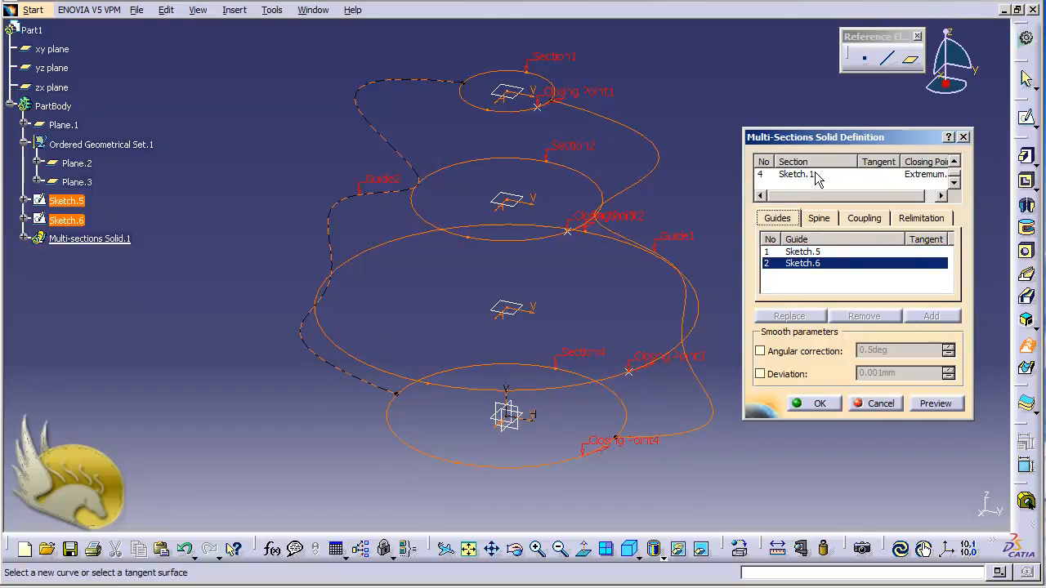
left_click(925, 404)
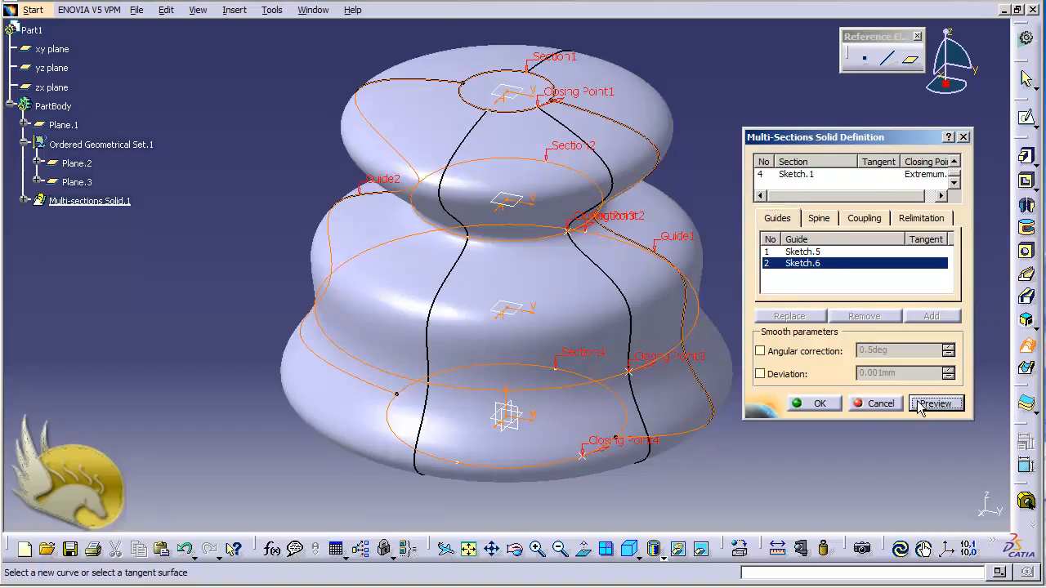
left_click(832, 404)
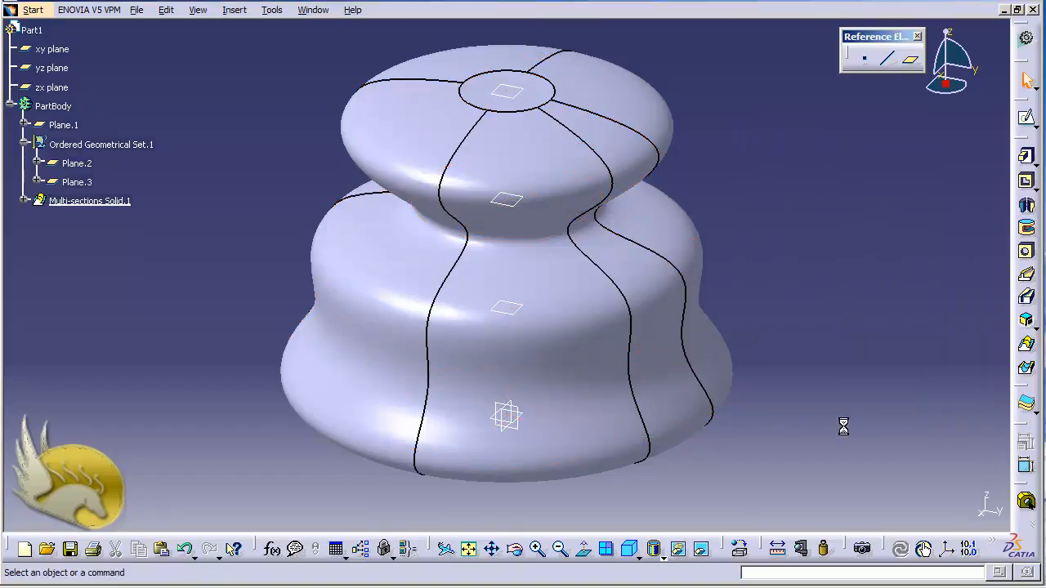